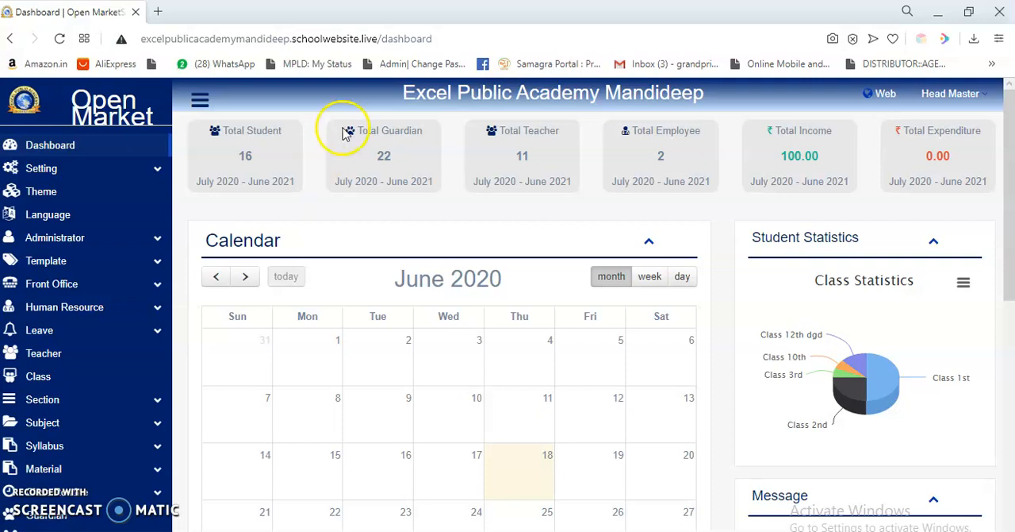
Open the assignment list for Class 12th dgd.
{"action": "scroll", "coordinate": [77, 341], "scroll_direction": "down", "scroll_amount": 1}
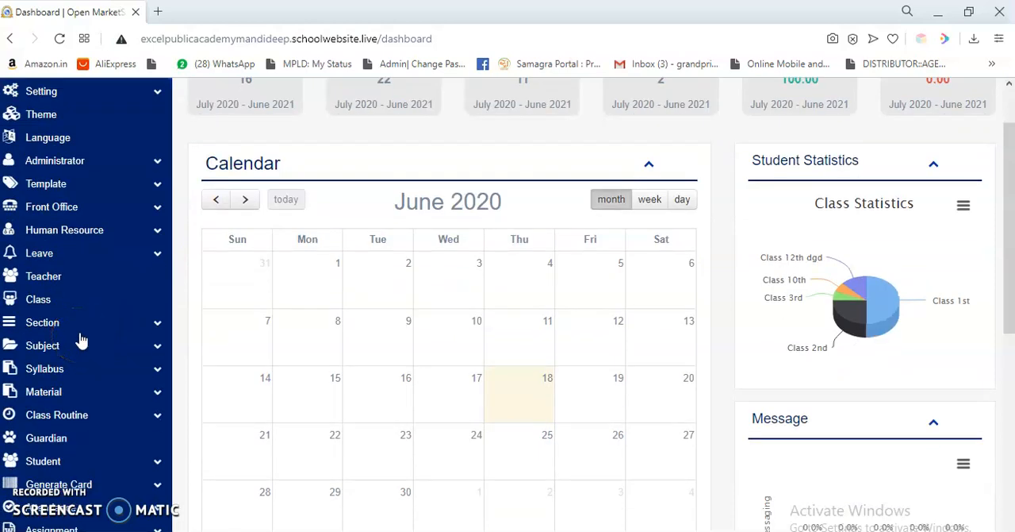
{"action": "scroll", "coordinate": [81, 339], "scroll_direction": "down", "scroll_amount": 2}
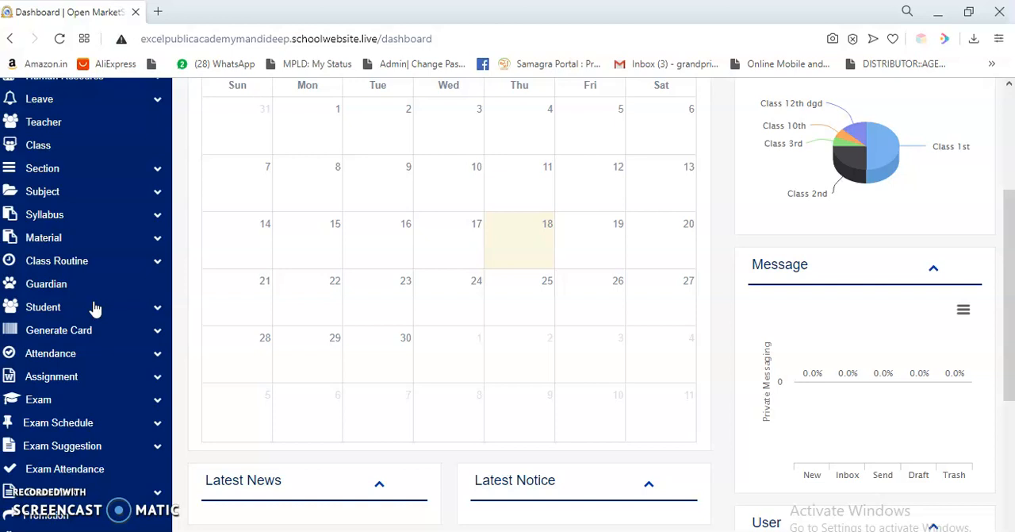
{"action": "left_click", "coordinate": [68, 376]}
{"action": "scroll", "coordinate": [72, 403], "scroll_direction": "down", "scroll_amount": 1}
{"action": "scroll", "coordinate": [72, 403], "scroll_direction": "down", "scroll_amount": 3}
{"action": "left_click", "coordinate": [73, 454]}
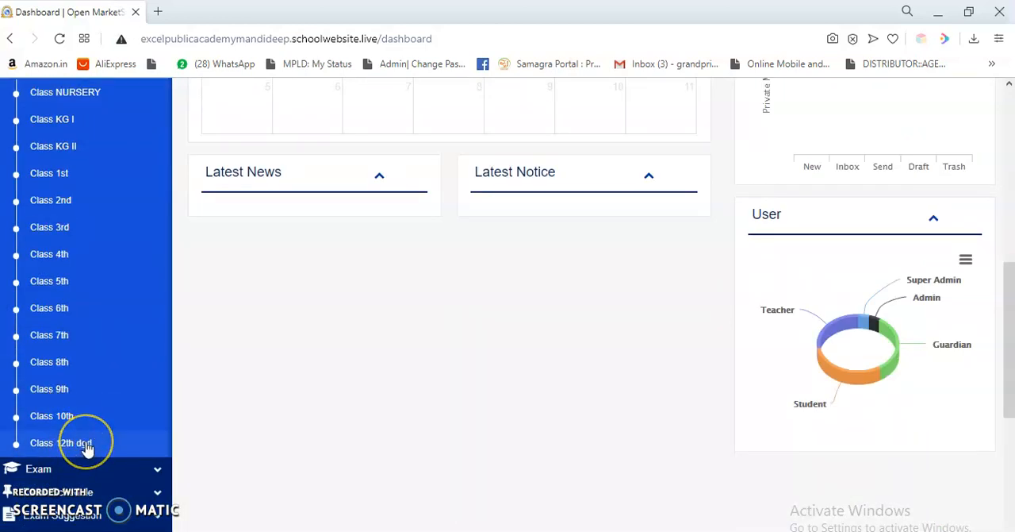
{"action": "left_click", "coordinate": [89, 449]}
{"action": "scroll", "coordinate": [90, 445], "scroll_direction": "up", "scroll_amount": 1}
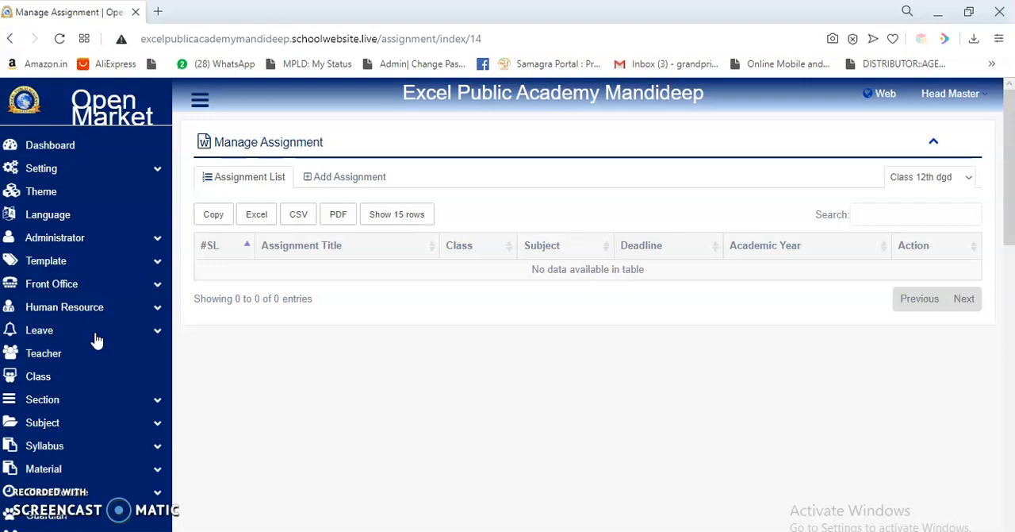
Start a new assignment titled Hindi for class 12th dgd, subject Hindi, with the deadline 03-06-2020.
{"action": "left_click", "coordinate": [385, 177]}
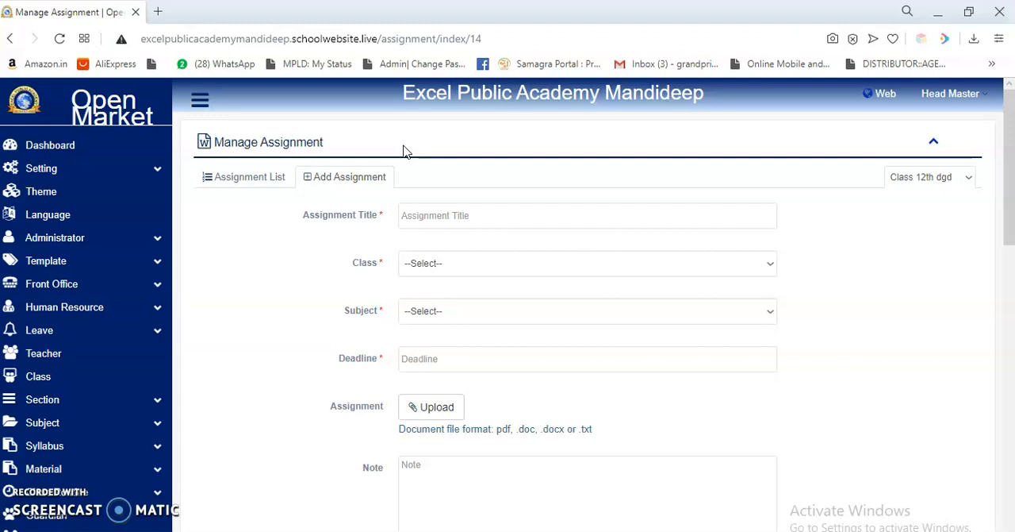
{"action": "left_click", "coordinate": [433, 217]}
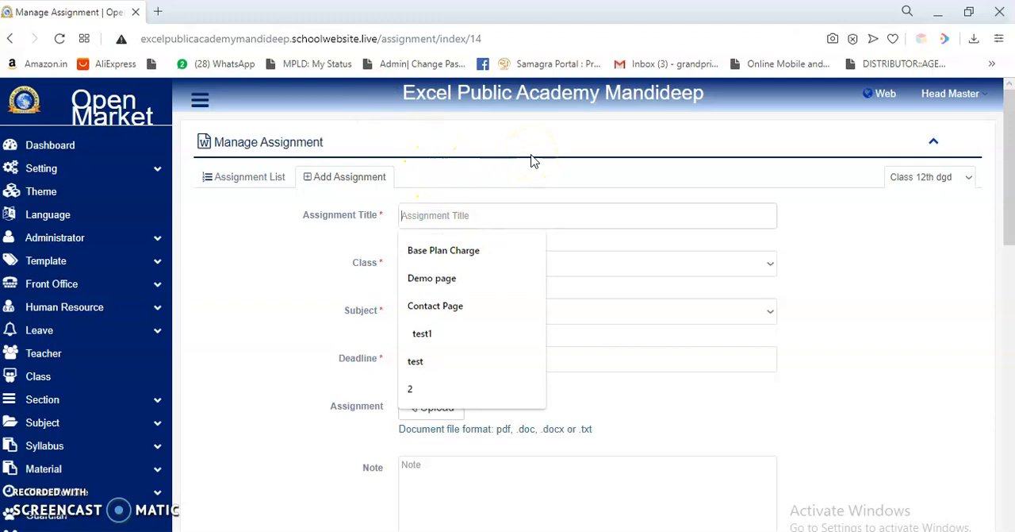
{"action": "type", "text": "Hindi"}
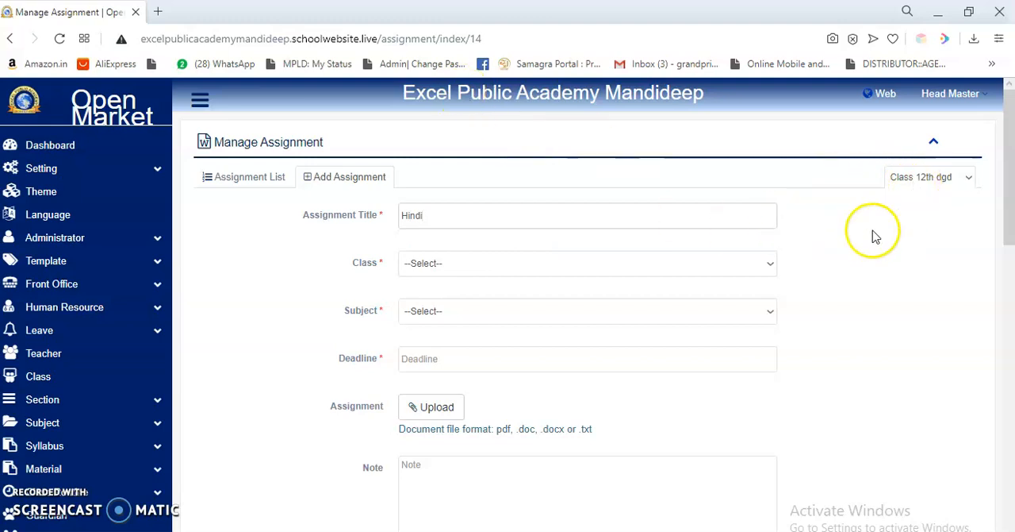
{"action": "left_click", "coordinate": [570, 264]}
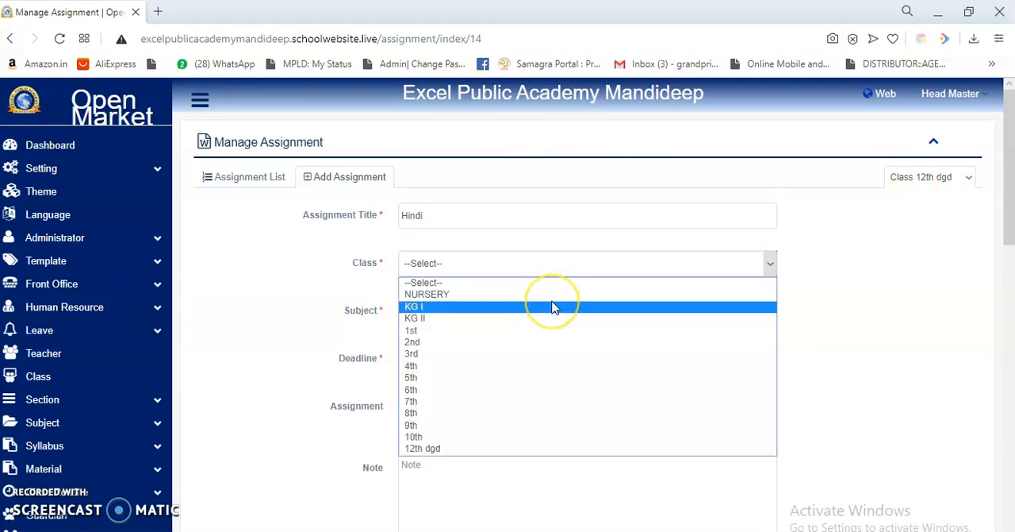
{"action": "left_click", "coordinate": [512, 450]}
{"action": "left_click", "coordinate": [477, 315]}
{"action": "left_click", "coordinate": [476, 341]}
{"action": "left_click", "coordinate": [472, 359]}
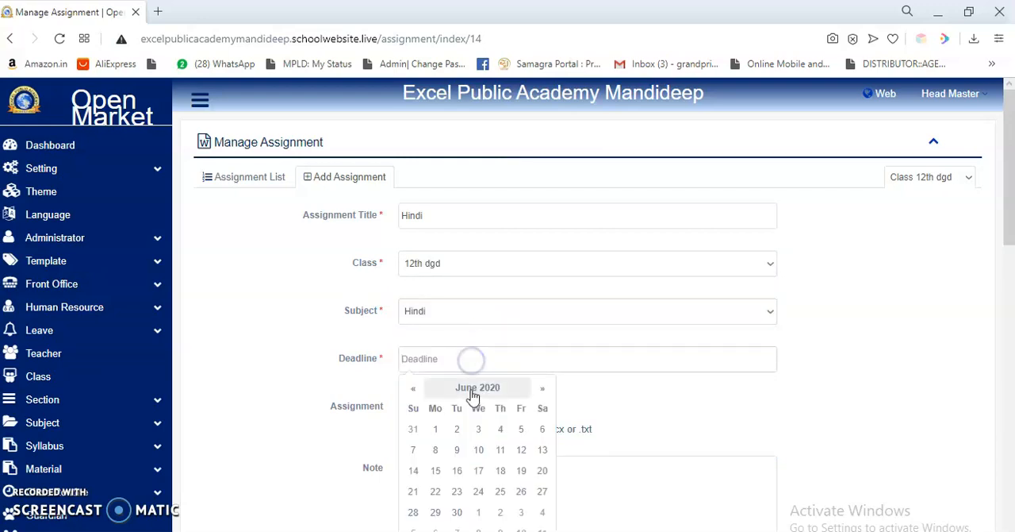
{"action": "left_click", "coordinate": [478, 429]}
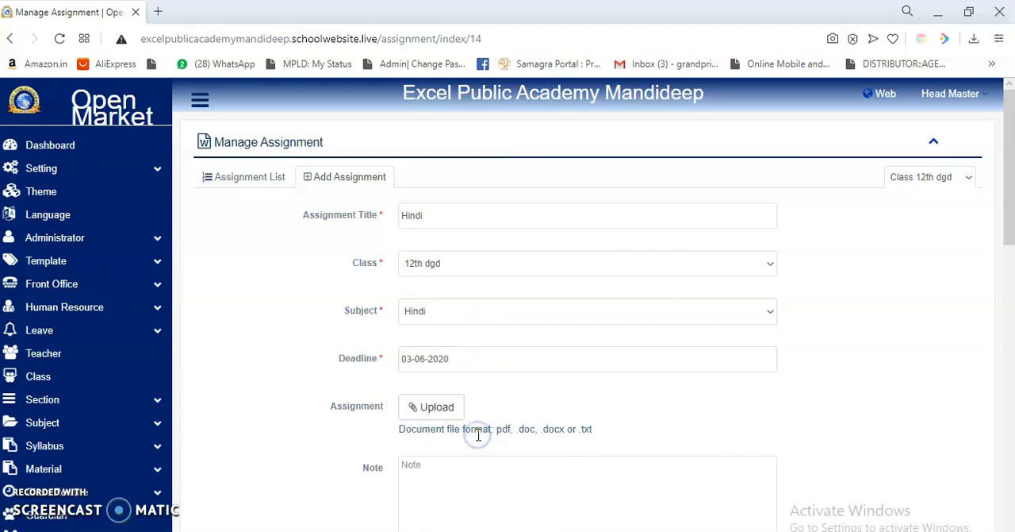
Enter the note "jkdfh h giogiig oihghgiohtihgith" and submit the assignment.
{"action": "scroll", "coordinate": [488, 394], "scroll_direction": "down", "scroll_amount": 1}
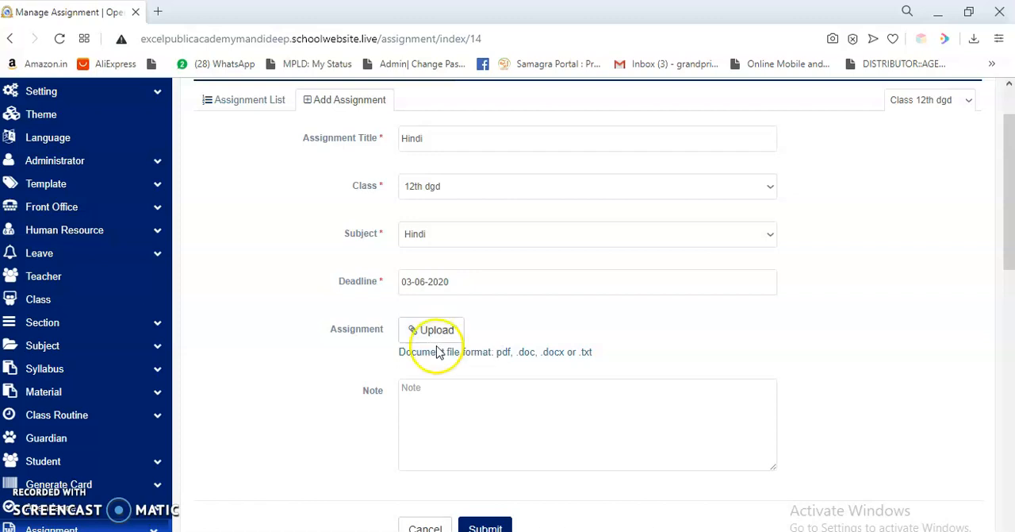
{"action": "left_click", "coordinate": [442, 400]}
{"action": "type", "text": "jkdfh   h giogiig oihghgiohtihgith"}
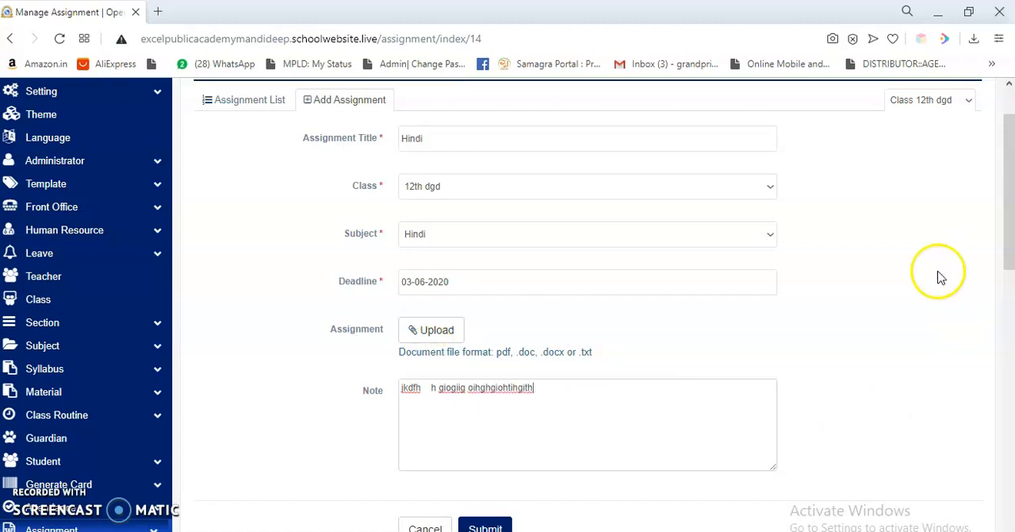
{"action": "scroll", "coordinate": [714, 381], "scroll_direction": "down", "scroll_amount": 2}
{"action": "left_click", "coordinate": [487, 369]}
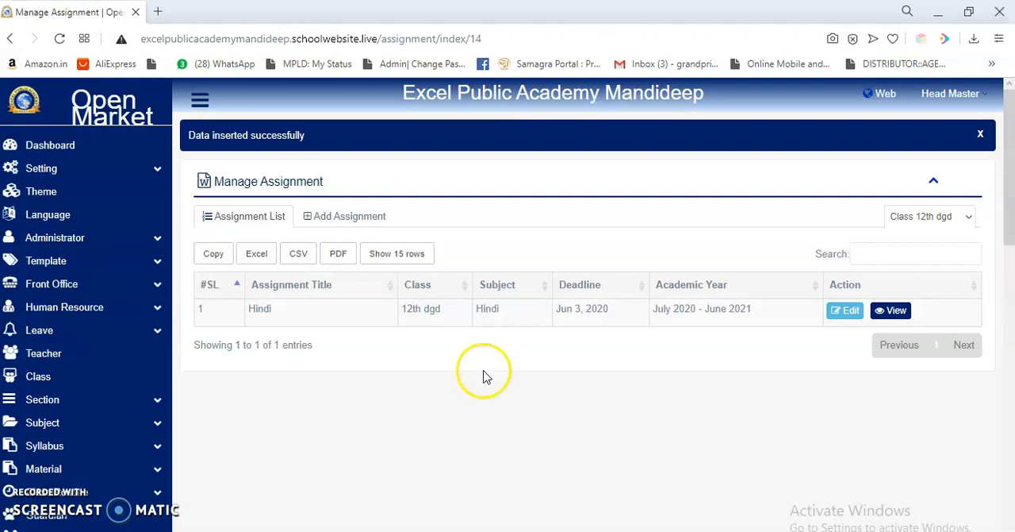
Collapse the assignment class list and open the certificate type management page.
{"action": "scroll", "coordinate": [119, 354], "scroll_direction": "down", "scroll_amount": 9}
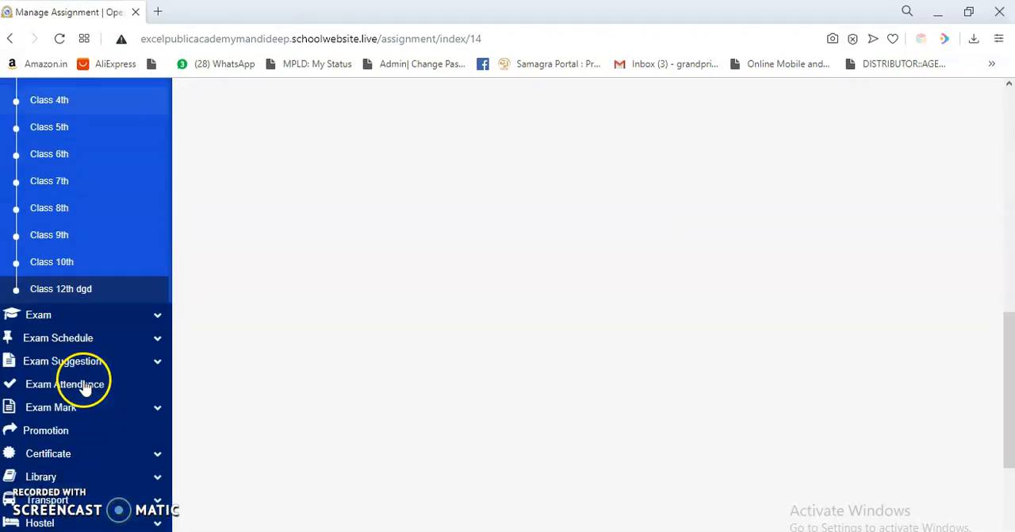
{"action": "scroll", "coordinate": [93, 318], "scroll_direction": "up", "scroll_amount": 3}
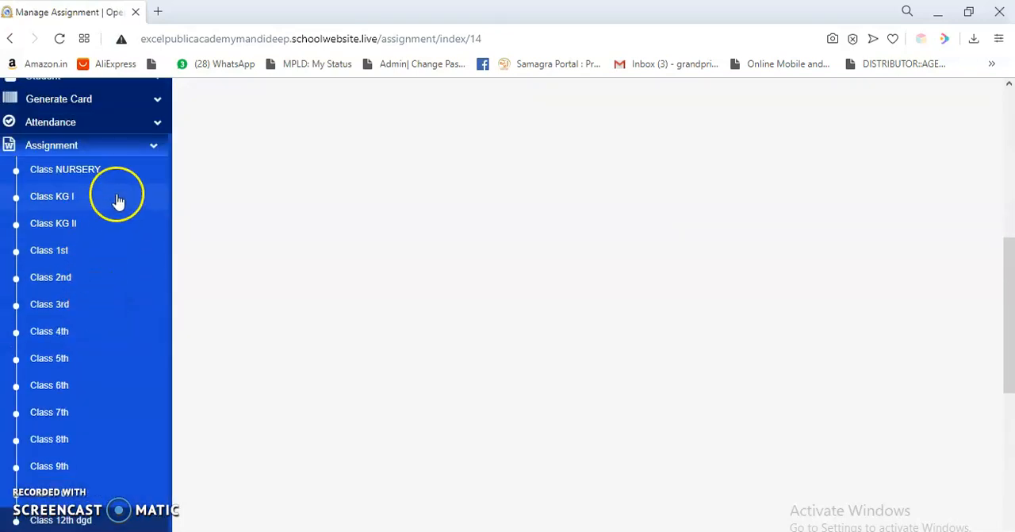
{"action": "left_click", "coordinate": [135, 148]}
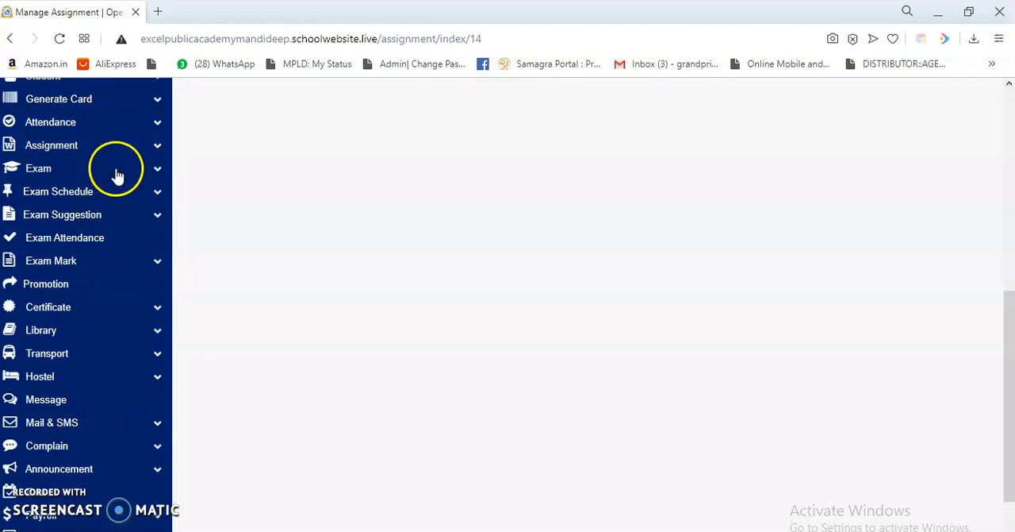
{"action": "left_click", "coordinate": [54, 311]}
{"action": "left_click", "coordinate": [64, 340]}
{"action": "left_click", "coordinate": [63, 336]}
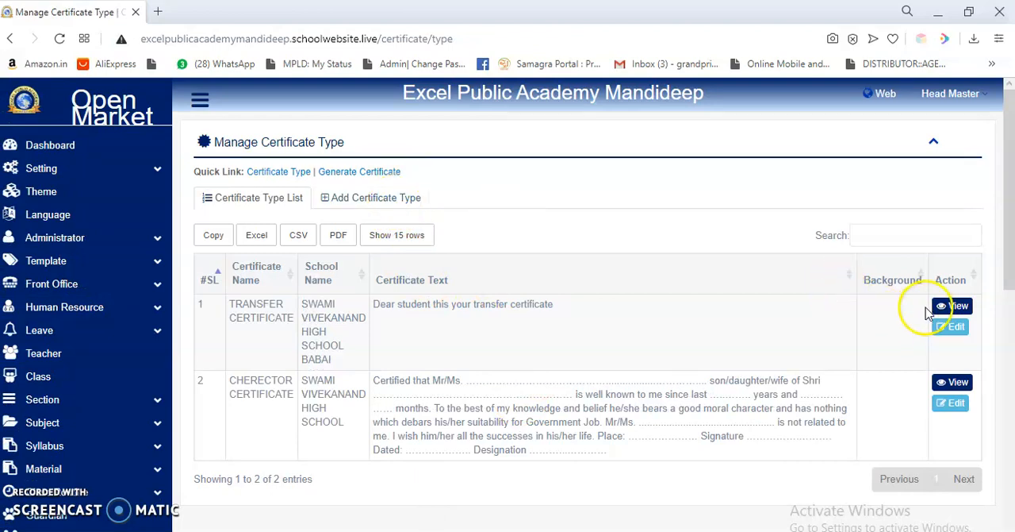
View the transfer certificate's layout and return to the list of certificate types.
{"action": "left_click", "coordinate": [951, 309]}
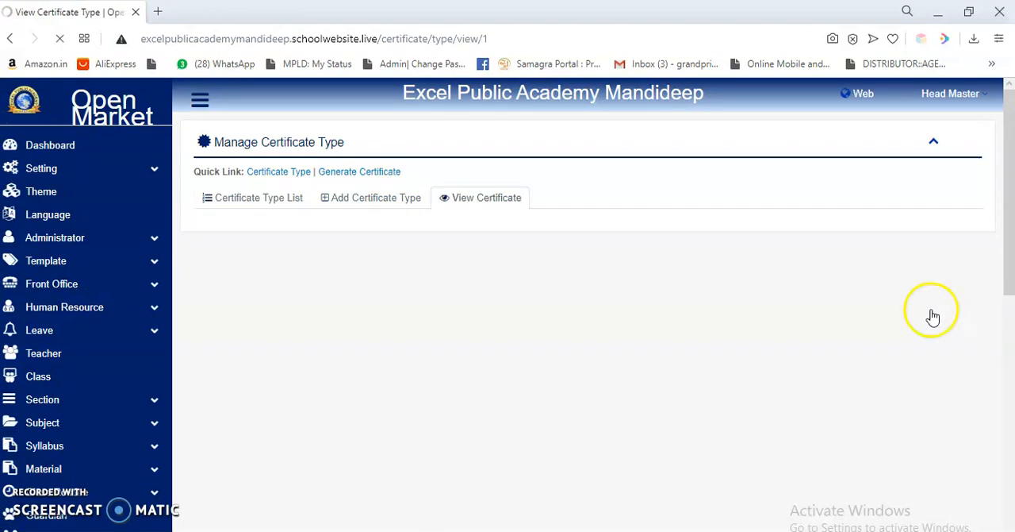
{"action": "scroll", "coordinate": [779, 369], "scroll_direction": "down", "scroll_amount": 3}
{"action": "scroll", "coordinate": [780, 370], "scroll_direction": "up", "scroll_amount": 3}
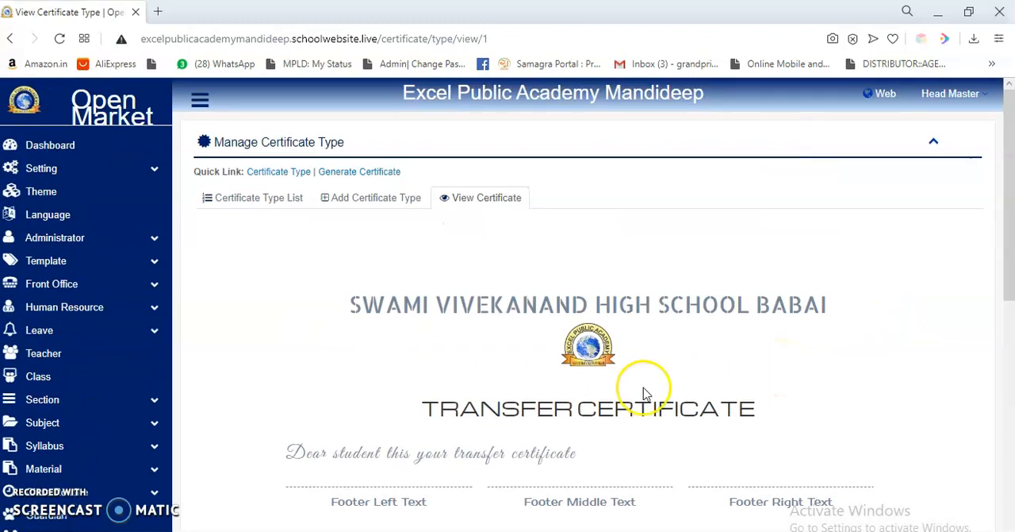
{"action": "left_click", "coordinate": [268, 200]}
View the character certificate down to its signature lines and return to the list of certificate types.
{"action": "scroll", "coordinate": [675, 365], "scroll_direction": "down", "scroll_amount": 1}
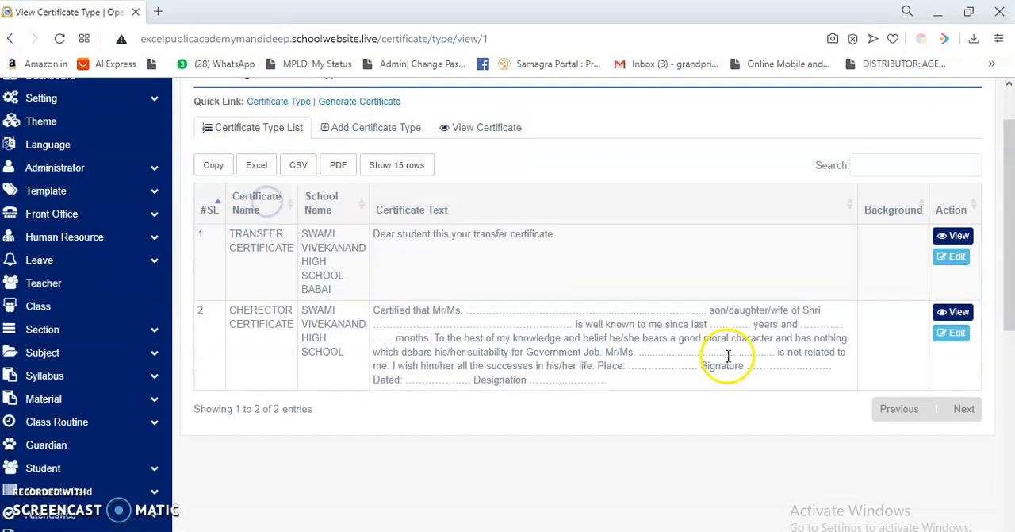
{"action": "left_click", "coordinate": [948, 305]}
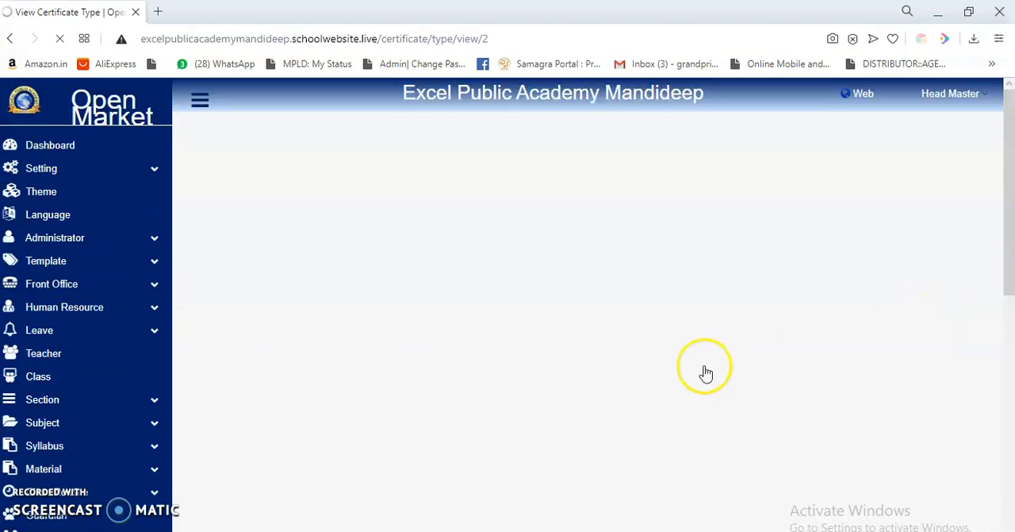
{"action": "scroll", "coordinate": [703, 370], "scroll_direction": "down", "scroll_amount": 2}
{"action": "scroll", "coordinate": [705, 366], "scroll_direction": "down", "scroll_amount": 3}
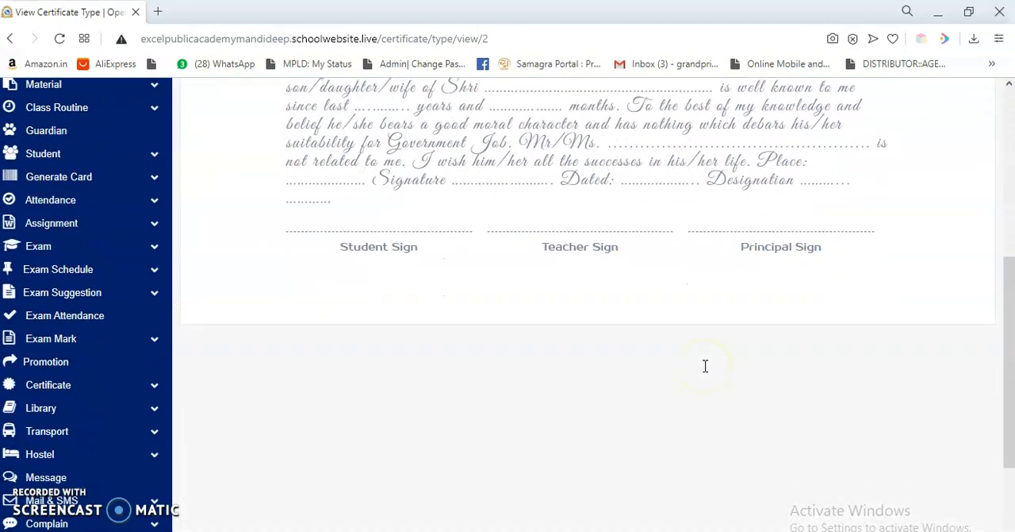
{"action": "scroll", "coordinate": [653, 378], "scroll_direction": "up", "scroll_amount": 5}
{"action": "left_click", "coordinate": [276, 200]}
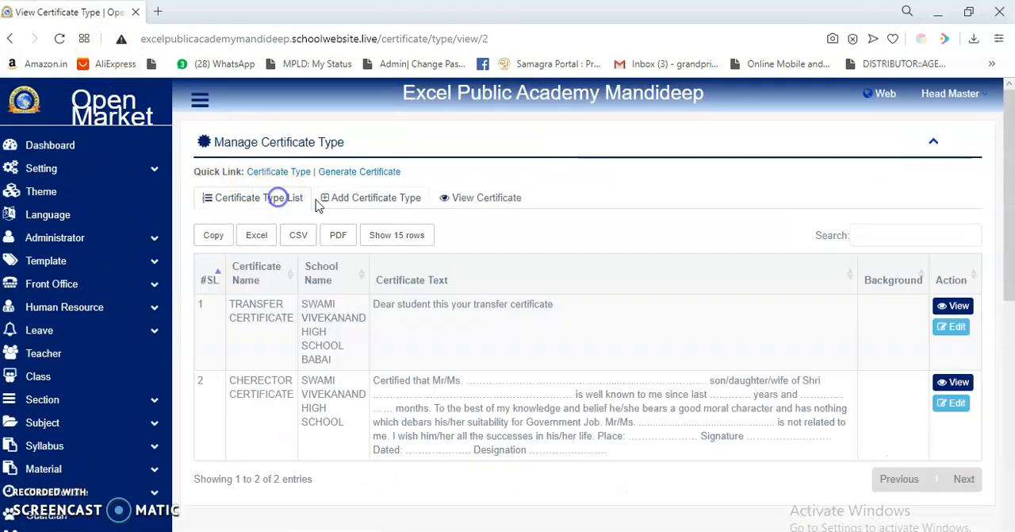
Start a new certificate type and set its certificate name to Benefit, correcting the misspelled entry.
{"action": "left_click", "coordinate": [353, 199]}
{"action": "left_click", "coordinate": [393, 238]}
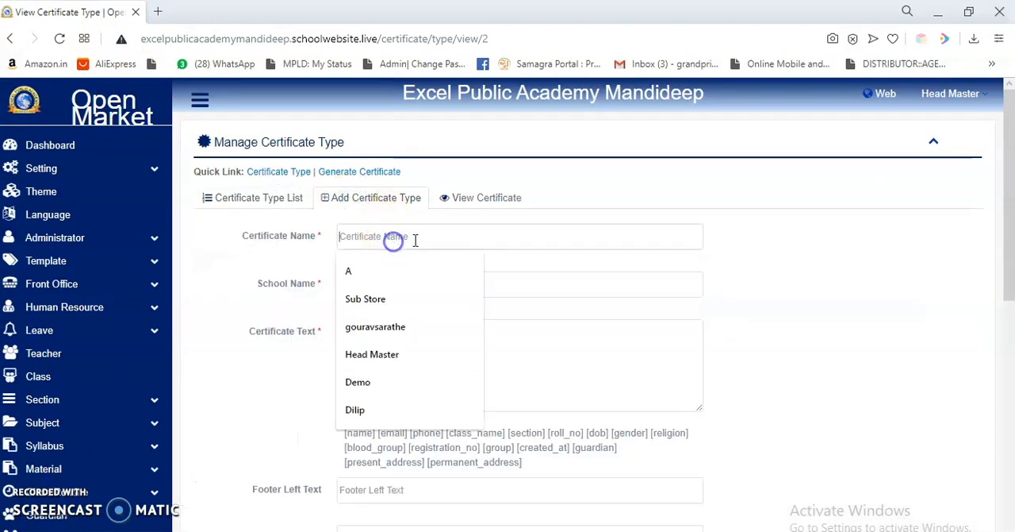
{"action": "type", "text": "Bonefite"}
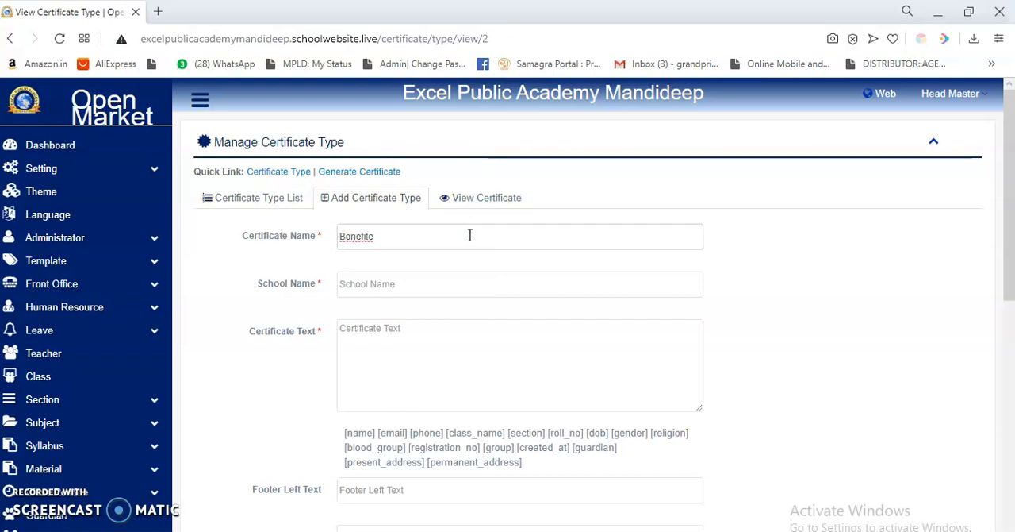
{"action": "right_click", "coordinate": [359, 235]}
{"action": "left_click", "coordinate": [384, 249]}
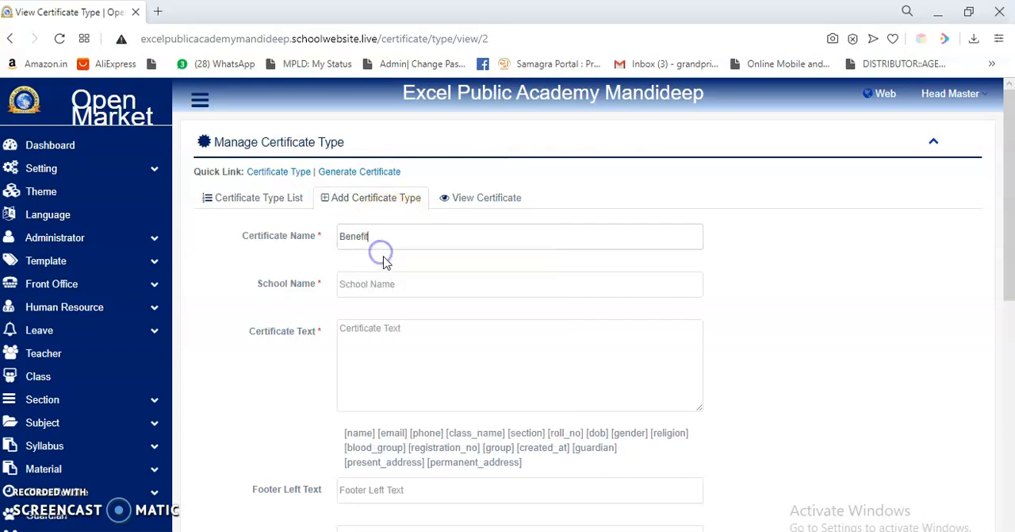
Fill in SWAMI VIVEKANAND HIGH SCHOOL as the school name of the new certificate type.
{"action": "left_click", "coordinate": [390, 286]}
{"action": "left_click", "coordinate": [393, 319]}
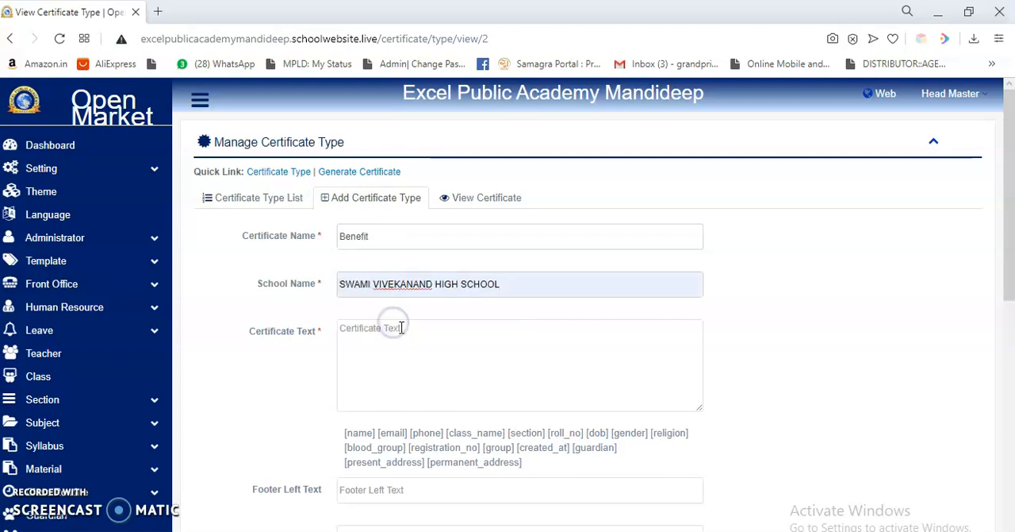
{"action": "left_click", "coordinate": [453, 345]}
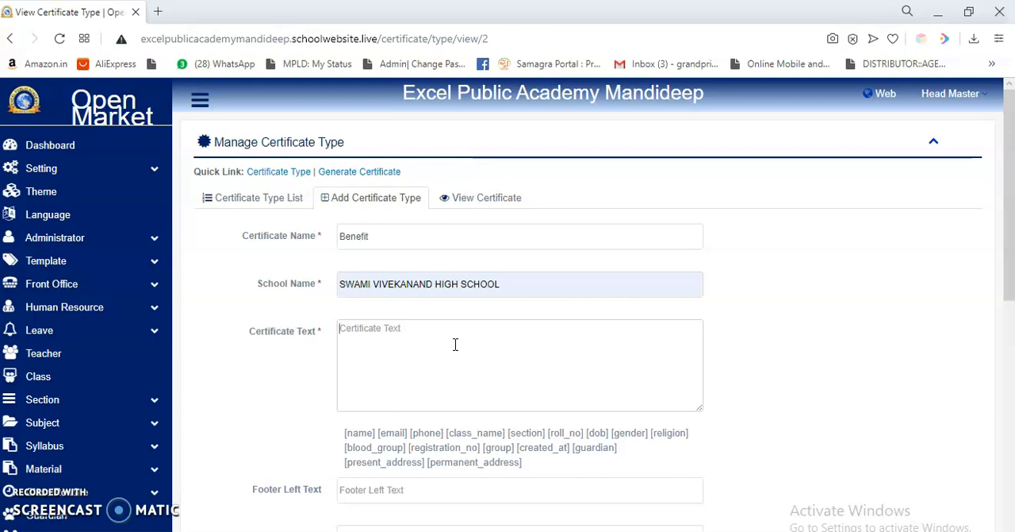
Replace the school name with Excel Public Academy Mandideep, copied from the page heading.
{"action": "left_click_drag", "start_coordinate": [704, 104], "coordinate": [410, 89]}
{"action": "key", "text": "ctrl+c"}
{"action": "left_click_drag", "start_coordinate": [516, 275], "coordinate": [333, 287]}
{"action": "key", "text": "ctrl+v"}
{"action": "left_click", "coordinate": [483, 339]}
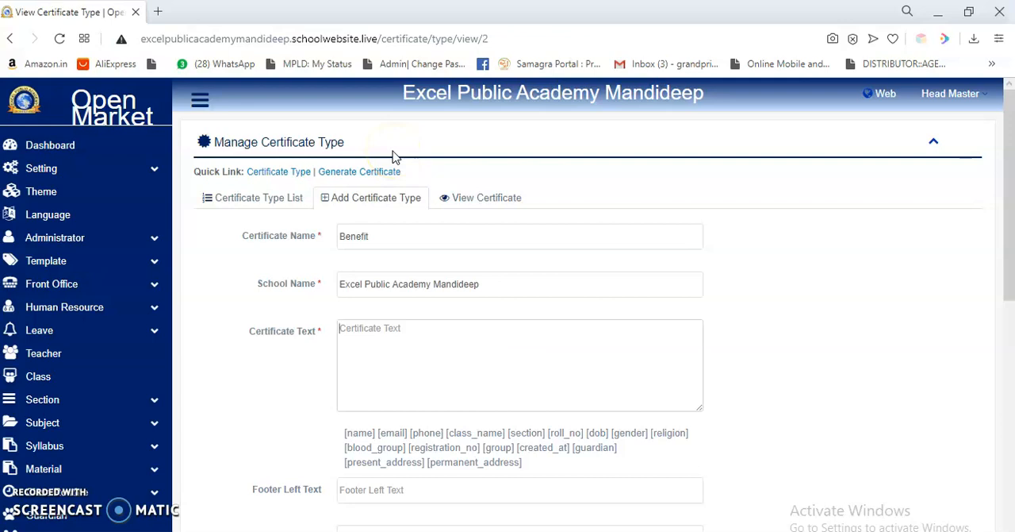
Open the certificate type list link in a separate browser tab and bring the character certificate's wording into view.
{"action": "right_click", "coordinate": [276, 205]}
{"action": "left_click", "coordinate": [297, 217]}
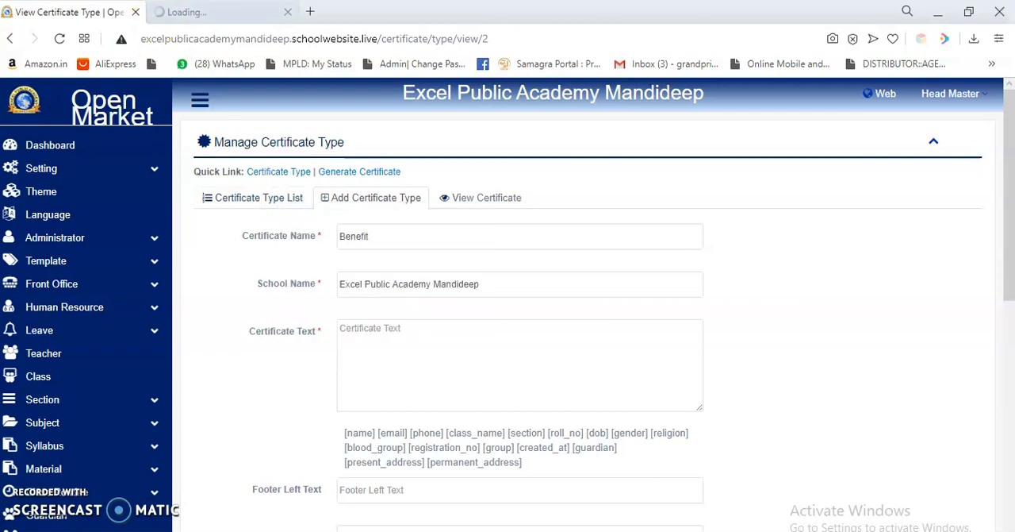
{"action": "left_click", "coordinate": [204, 12]}
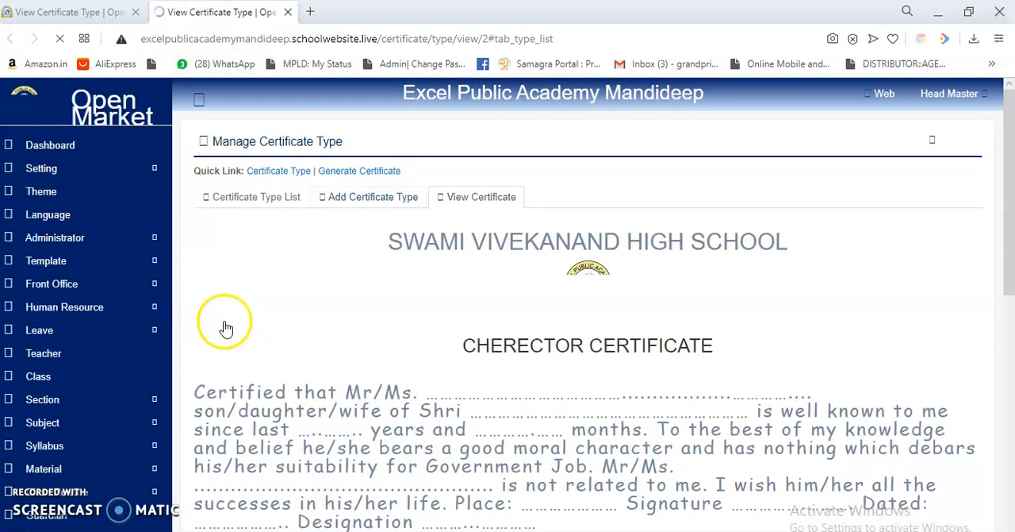
{"action": "scroll", "coordinate": [309, 342], "scroll_direction": "down", "scroll_amount": 4}
{"action": "scroll", "coordinate": [324, 358], "scroll_direction": "up", "scroll_amount": 1}
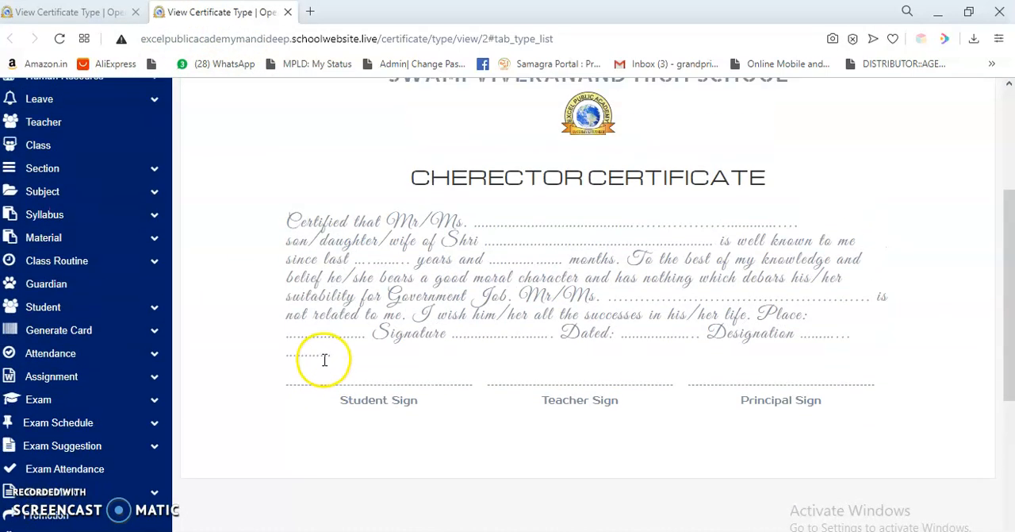
Copy the character certificate's body wording into the Certificate Text of the Benefit certificate type.
{"action": "left_click_drag", "start_coordinate": [270, 227], "coordinate": [857, 339]}
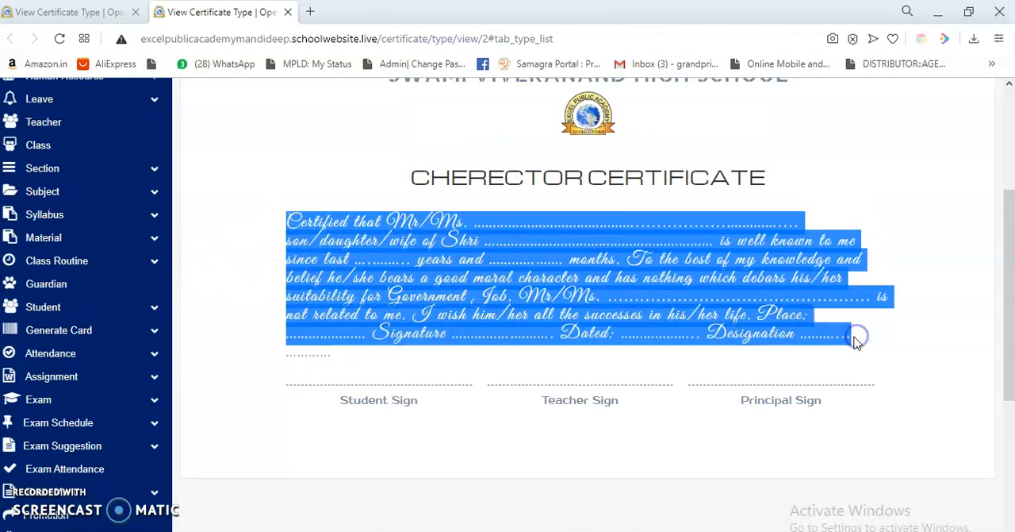
{"action": "key", "text": "ctrl+shift+Tab"}
{"action": "left_click", "coordinate": [404, 365]}
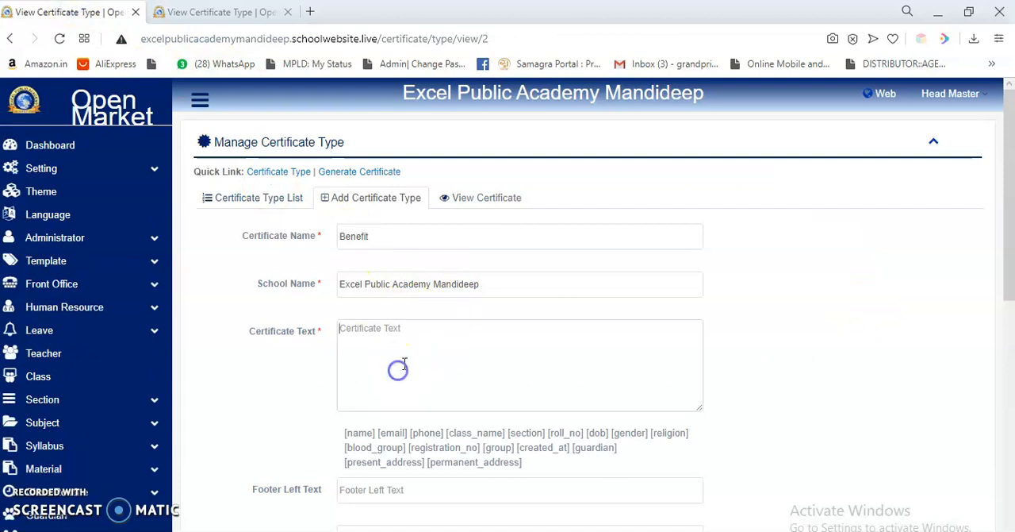
{"action": "key", "text": "ctrl+v"}
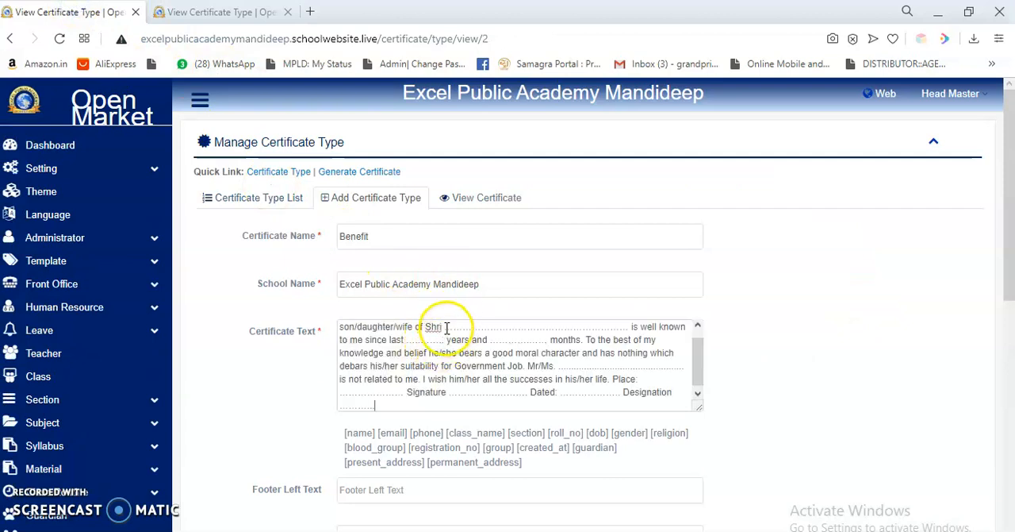
Replace the Benefit certificate's whole Certificate Text with the list of placeholder tags shown beneath it, from [name] to [permanent_address].
{"action": "left_click_drag", "start_coordinate": [444, 329], "coordinate": [633, 341]}
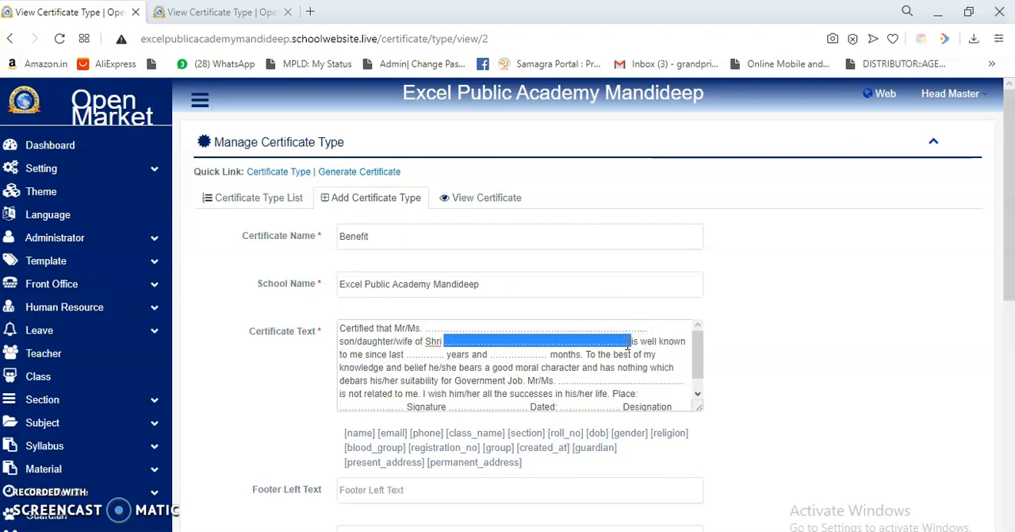
{"action": "key", "text": "BackSpace"}
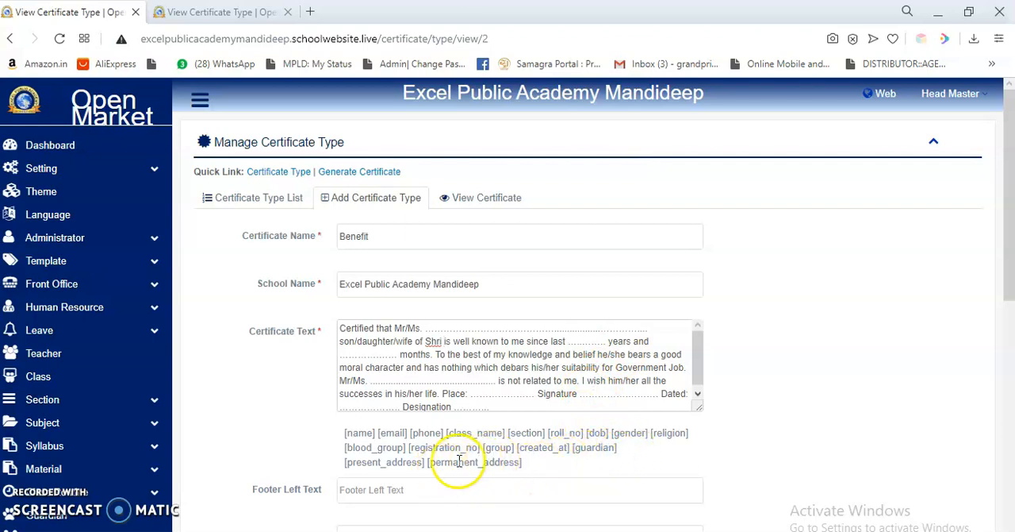
{"action": "left_click_drag", "start_coordinate": [631, 455], "coordinate": [339, 439]}
{"action": "left_click", "coordinate": [530, 470]}
{"action": "key", "text": "ctrl+c"}
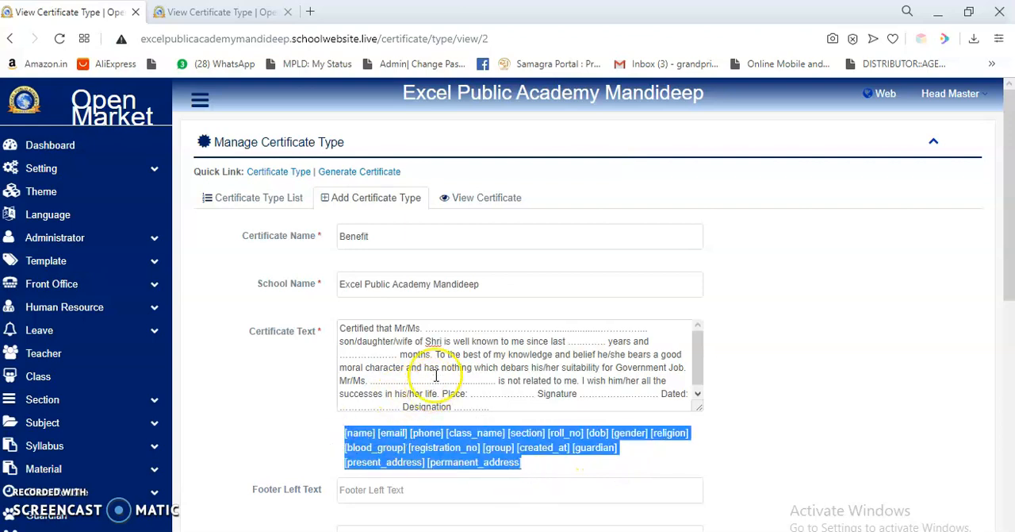
{"action": "left_click", "coordinate": [431, 369]}
{"action": "key", "text": "ctrl+a"}
{"action": "key", "text": "ctrl+v"}
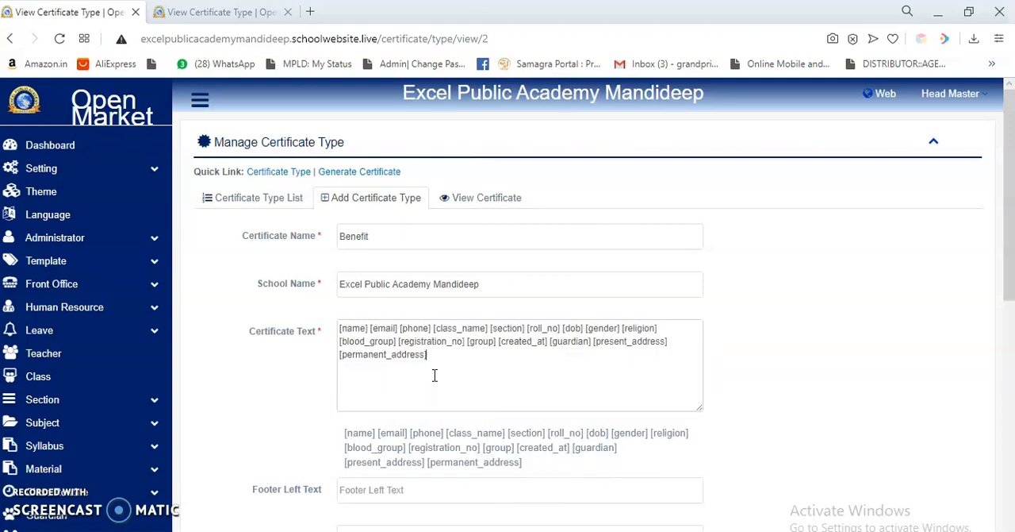
Put the [name], [email], [phone], [class_name] and [section] tags on separate lines, with the remaining tags starting on a new line at [roll_no].
{"action": "left_click", "coordinate": [369, 333]}
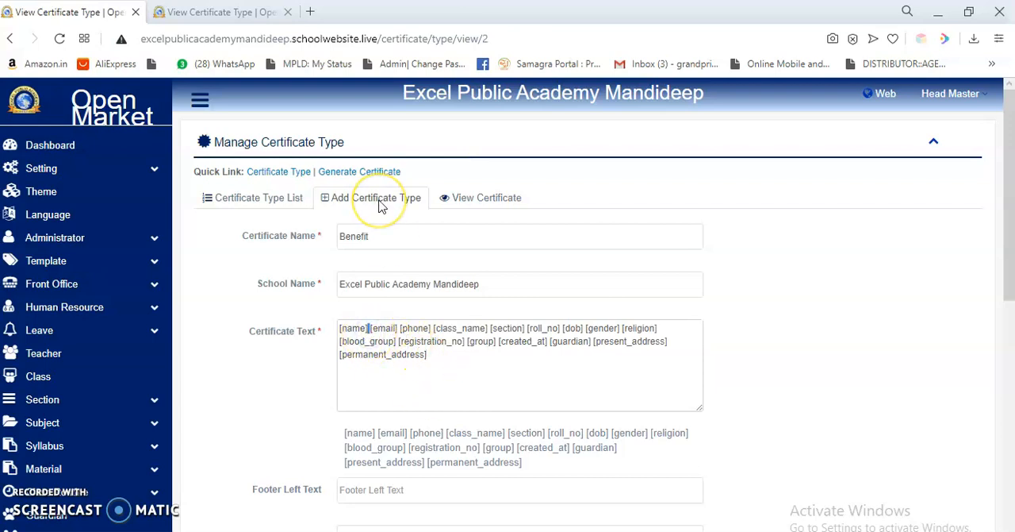
{"action": "key", "text": "Return"}
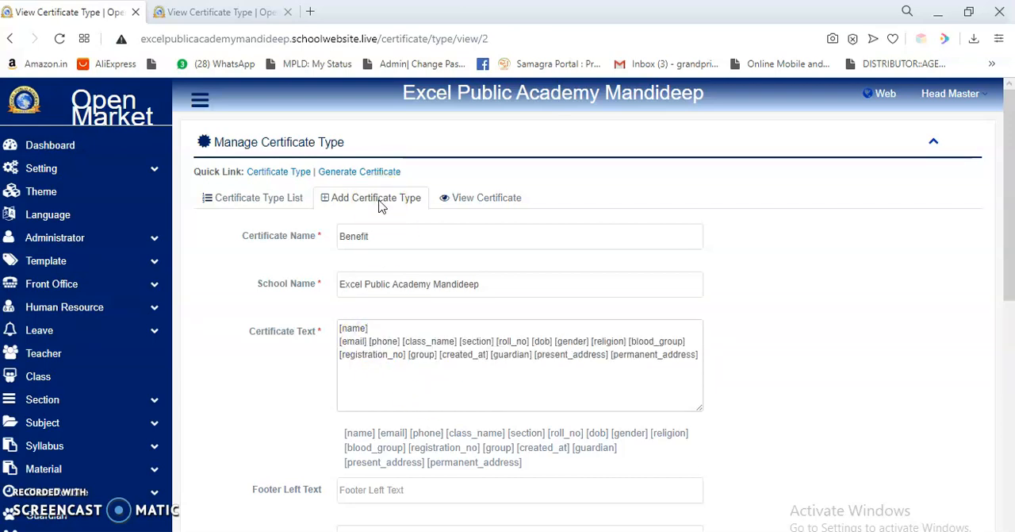
{"action": "key", "text": "Return"}
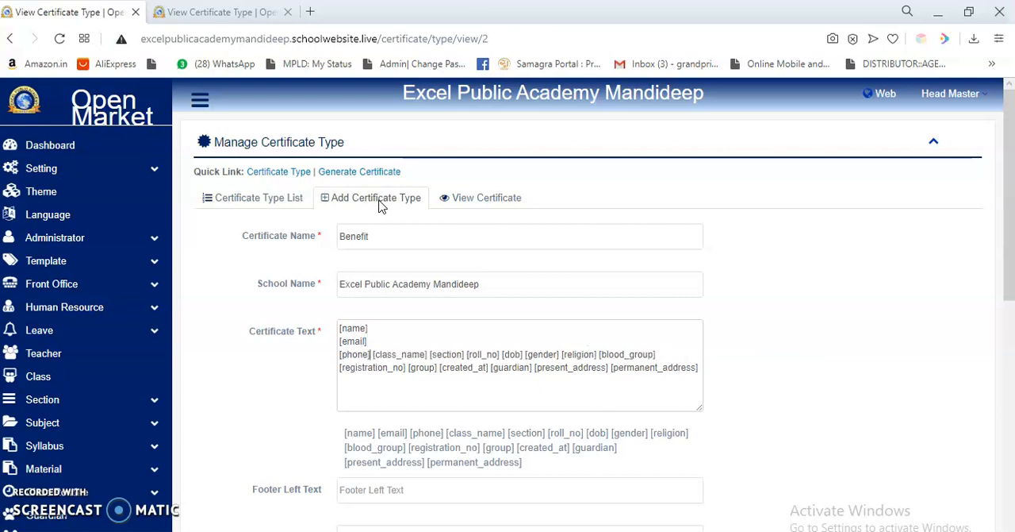
{"action": "key", "text": "Return"}
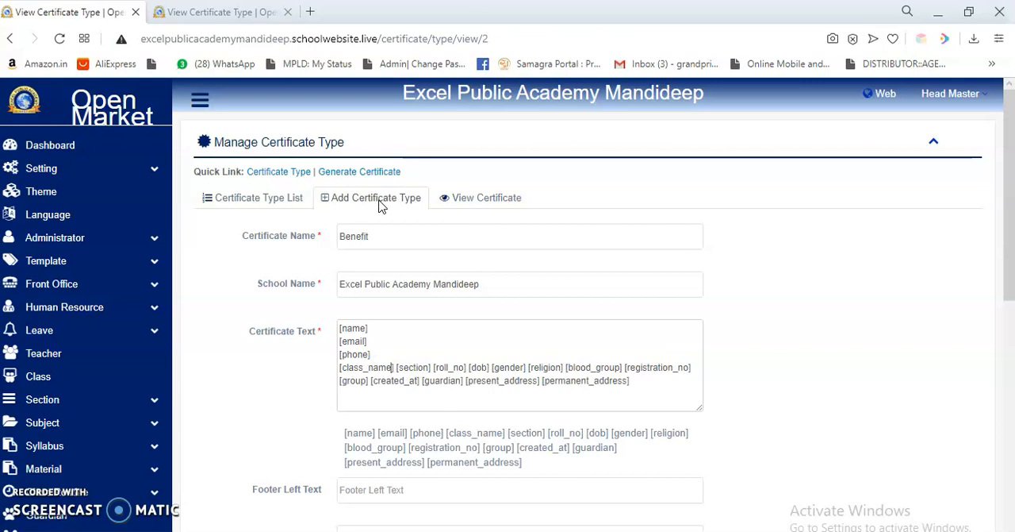
{"action": "key", "text": "Return"}
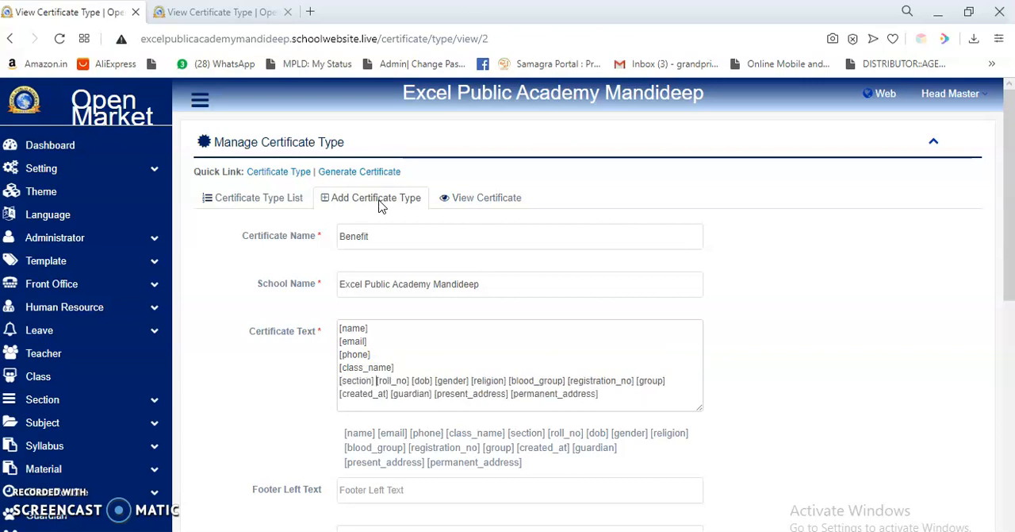
{"action": "key", "text": "shift+Right"}
{"action": "key", "text": "Return"}
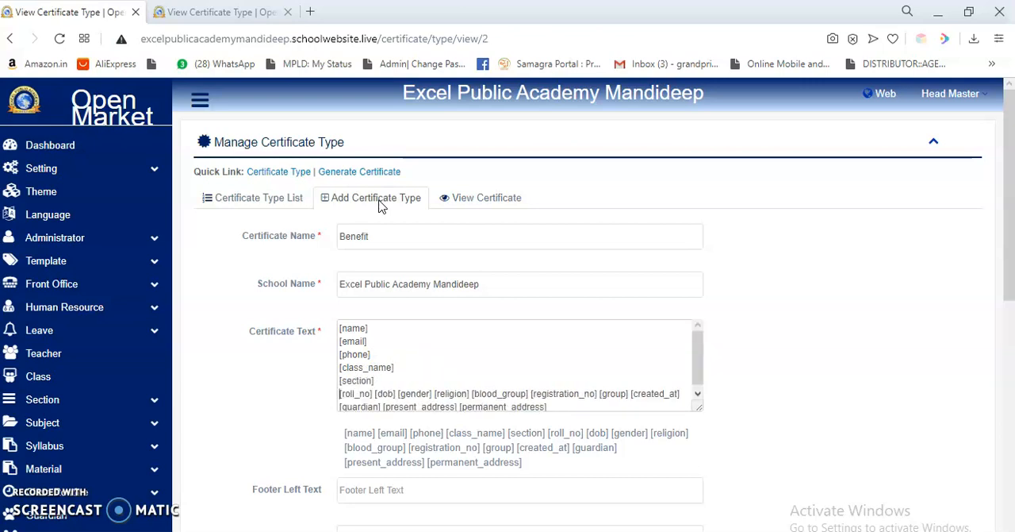
Set the footer texts to Student Sign for left, Teacher Sign for middle and Principal Sign for right.
{"action": "scroll", "coordinate": [423, 385], "scroll_direction": "down", "scroll_amount": 5}
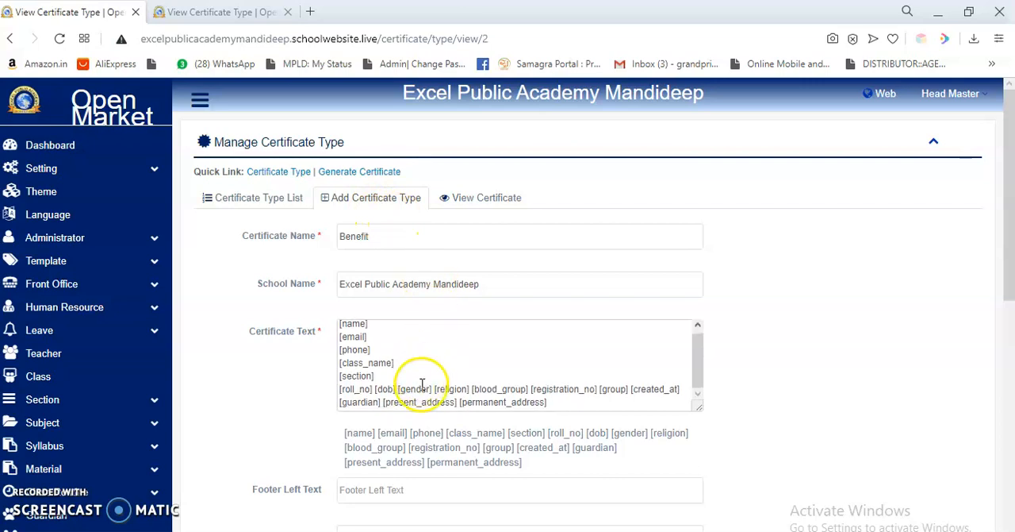
{"action": "left_click", "coordinate": [441, 181]}
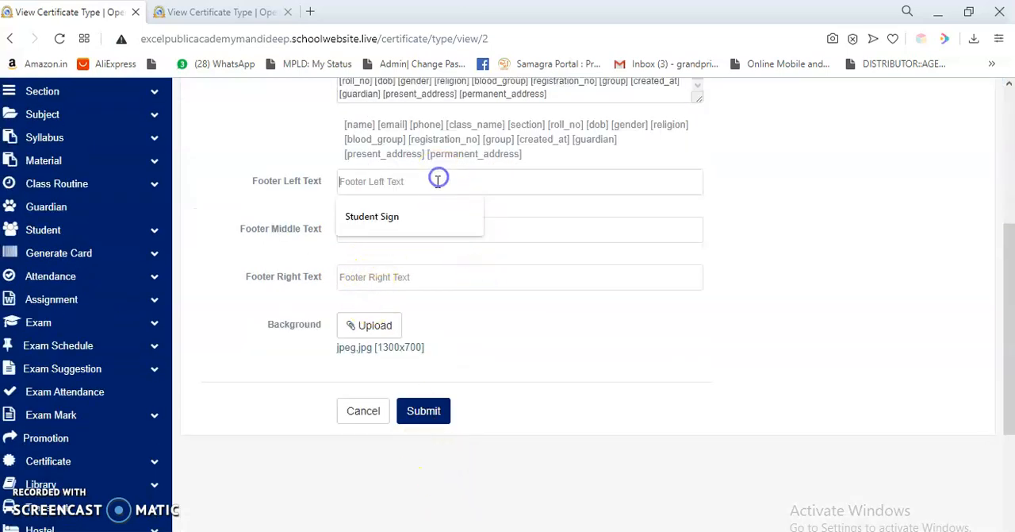
{"action": "left_click", "coordinate": [442, 211]}
{"action": "left_click", "coordinate": [429, 229]}
{"action": "left_click", "coordinate": [401, 266]}
{"action": "left_click", "coordinate": [396, 276]}
{"action": "left_click", "coordinate": [373, 308]}
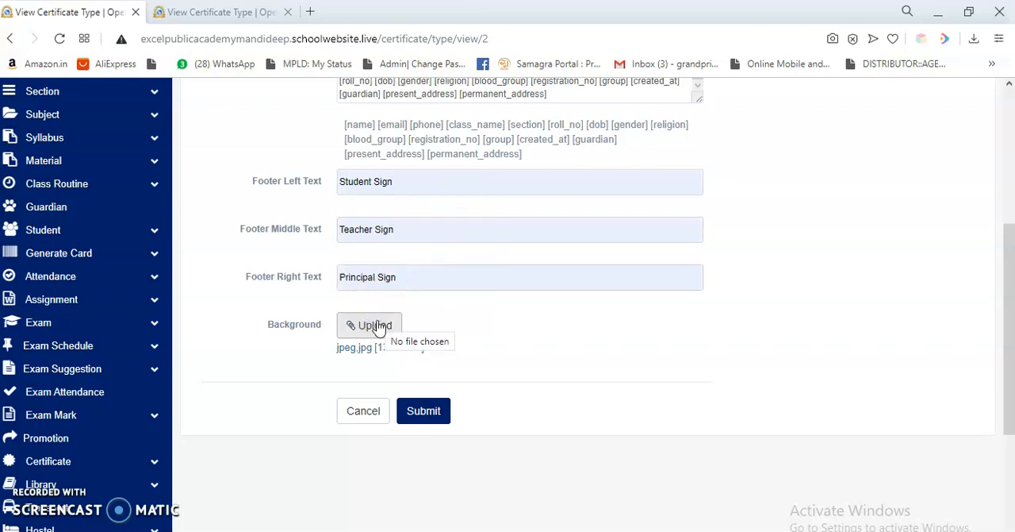
Upload the image 123 from the Desktop as the certificate background and submit the Benefit certificate type.
{"action": "left_click", "coordinate": [395, 321]}
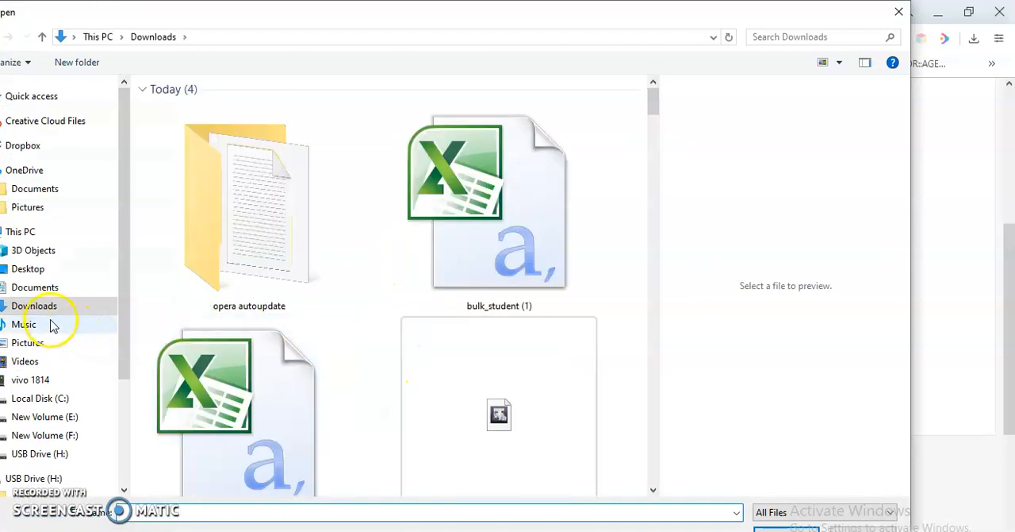
{"action": "left_click", "coordinate": [38, 272]}
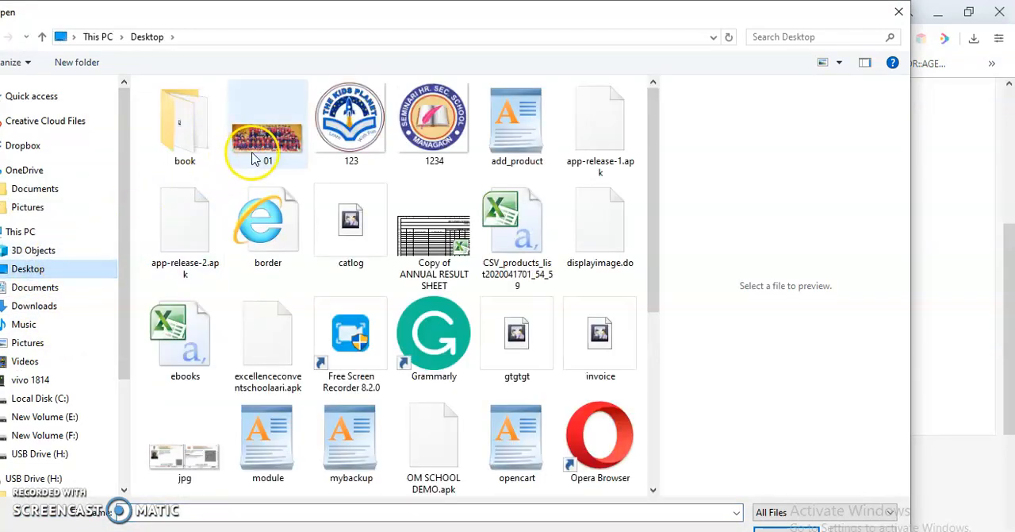
{"action": "left_click", "coordinate": [349, 119]}
{"action": "double_click", "coordinate": [411, 116]}
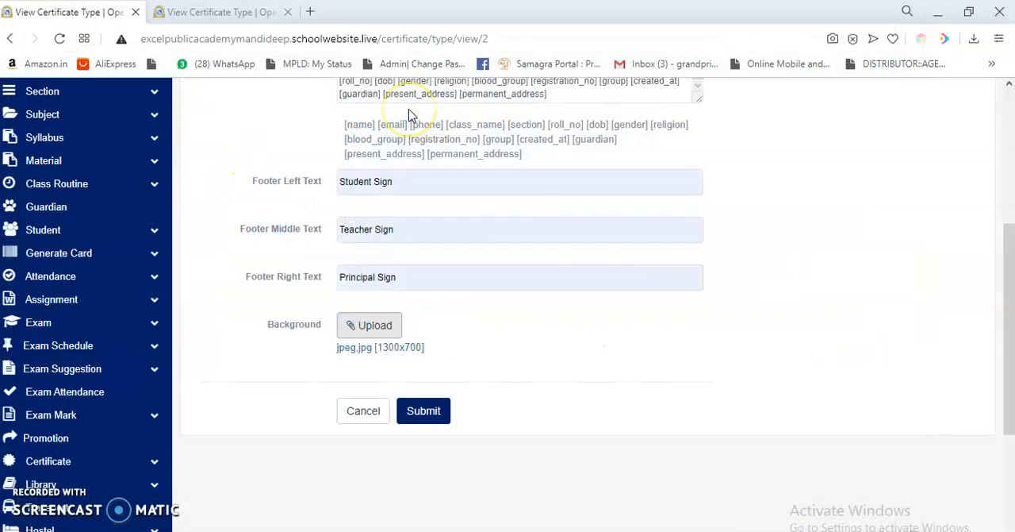
{"action": "left_click", "coordinate": [422, 410]}
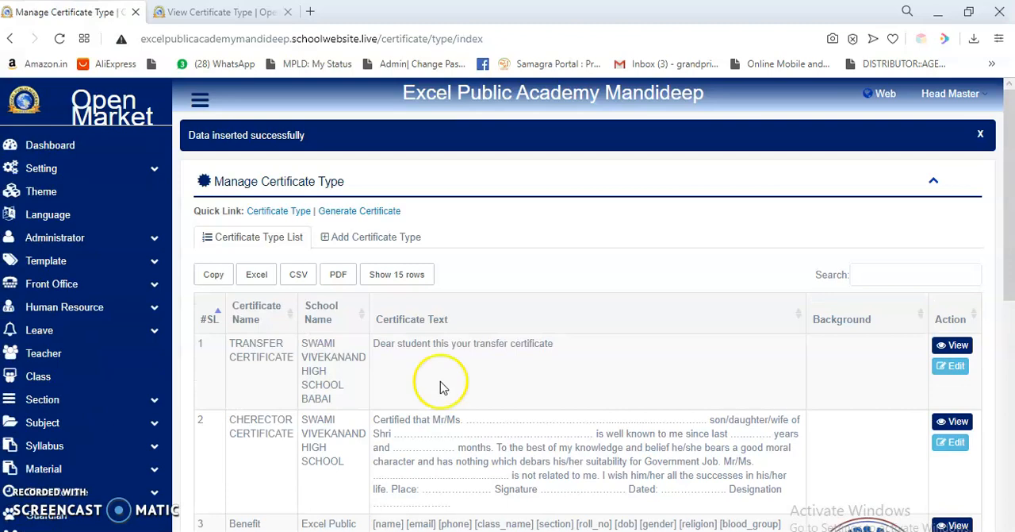
View the Benefit certificate type's preview and examine its placeholder text, background and signature lines.
{"action": "scroll", "coordinate": [431, 389], "scroll_direction": "down", "scroll_amount": 3}
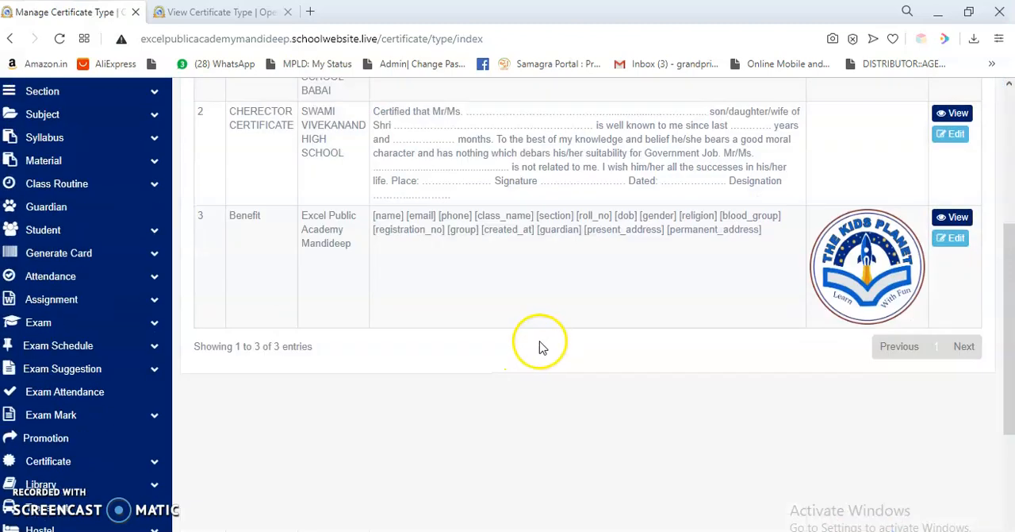
{"action": "left_click", "coordinate": [958, 219]}
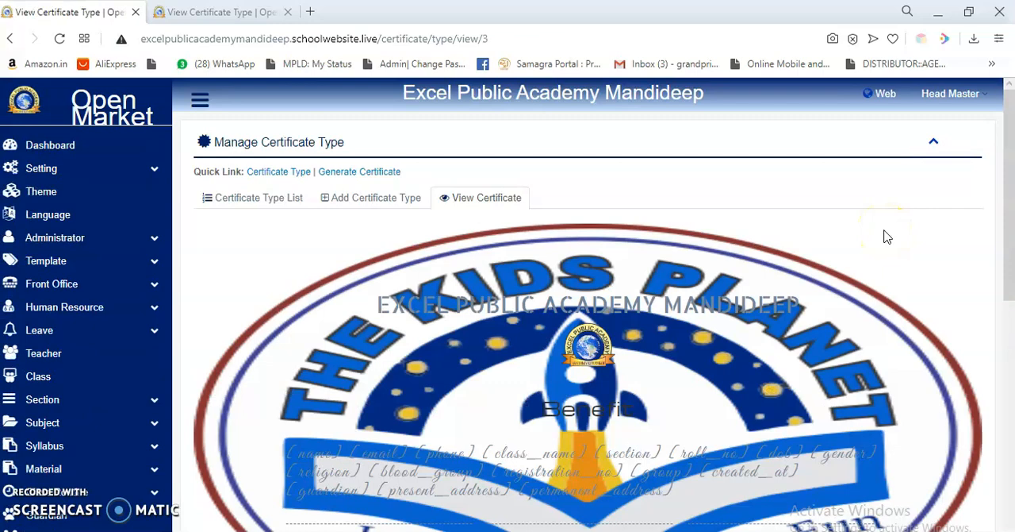
{"action": "scroll", "coordinate": [887, 237], "scroll_direction": "down", "scroll_amount": 3}
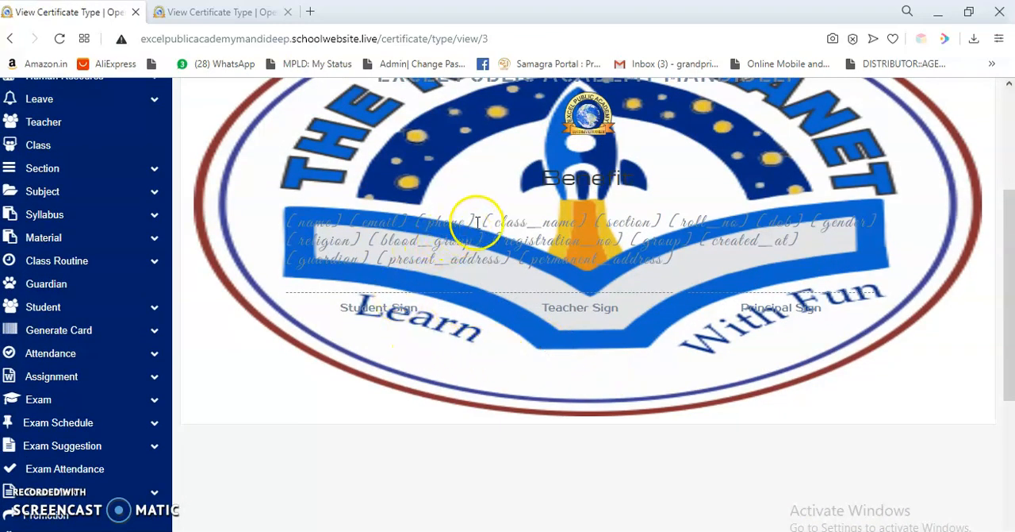
{"action": "scroll", "coordinate": [476, 230], "scroll_direction": "up", "scroll_amount": 2}
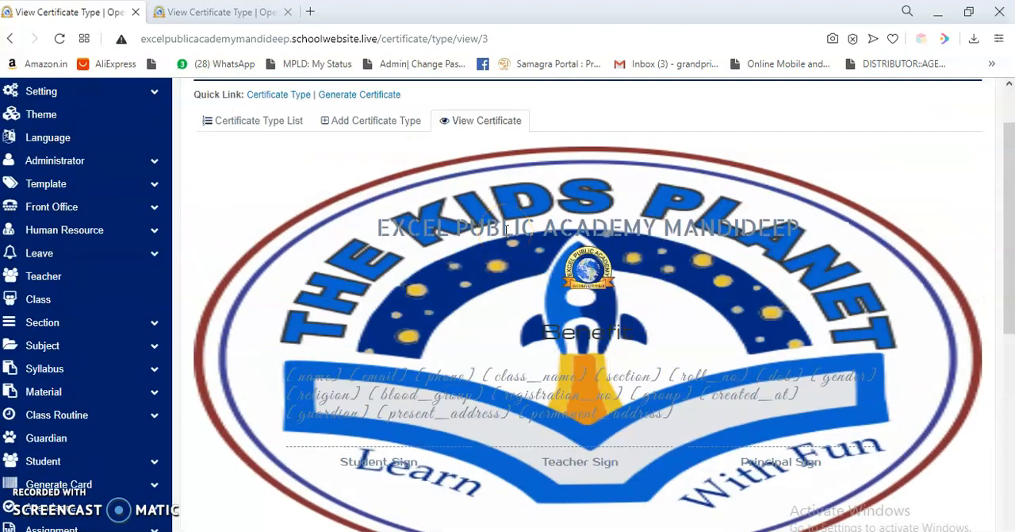
{"action": "left_click_drag", "start_coordinate": [403, 351], "coordinate": [705, 421]}
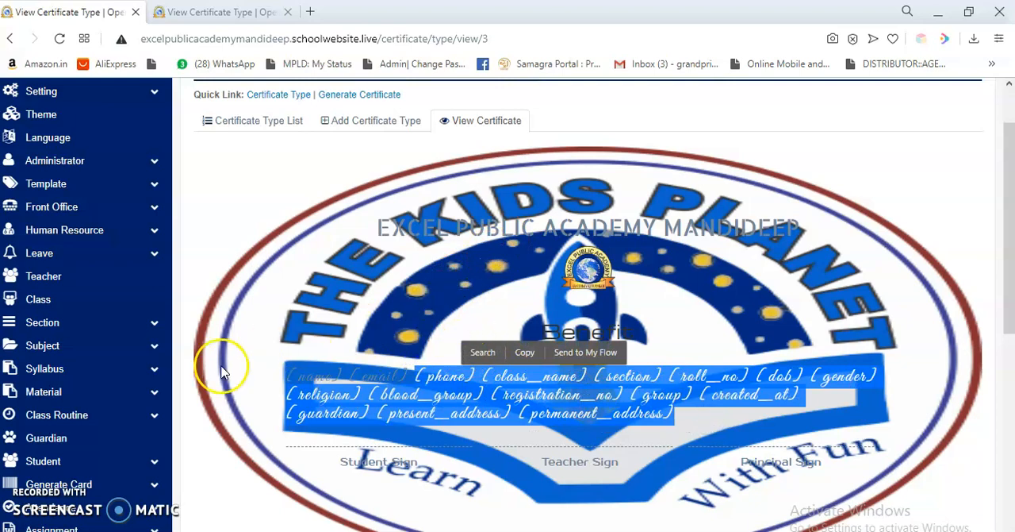
Return to the certificate type list and open the Generate Certificate page.
{"action": "left_click", "coordinate": [264, 119]}
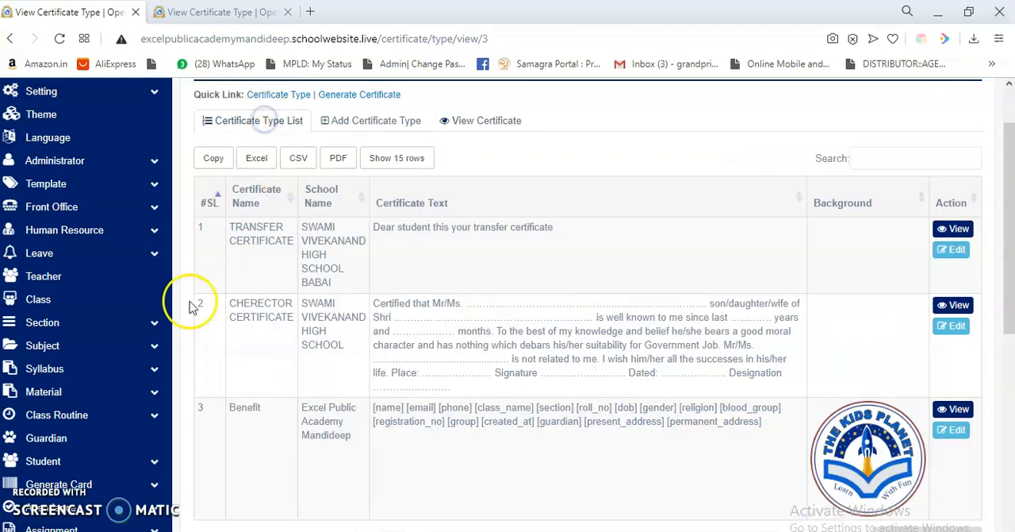
{"action": "scroll", "coordinate": [107, 445], "scroll_direction": "down", "scroll_amount": 1}
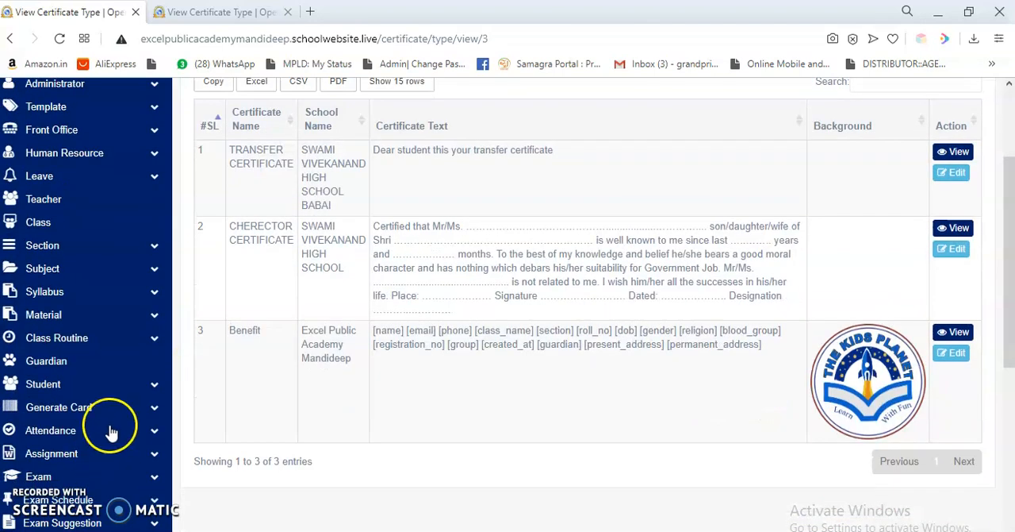
{"action": "scroll", "coordinate": [111, 432], "scroll_direction": "down", "scroll_amount": 3}
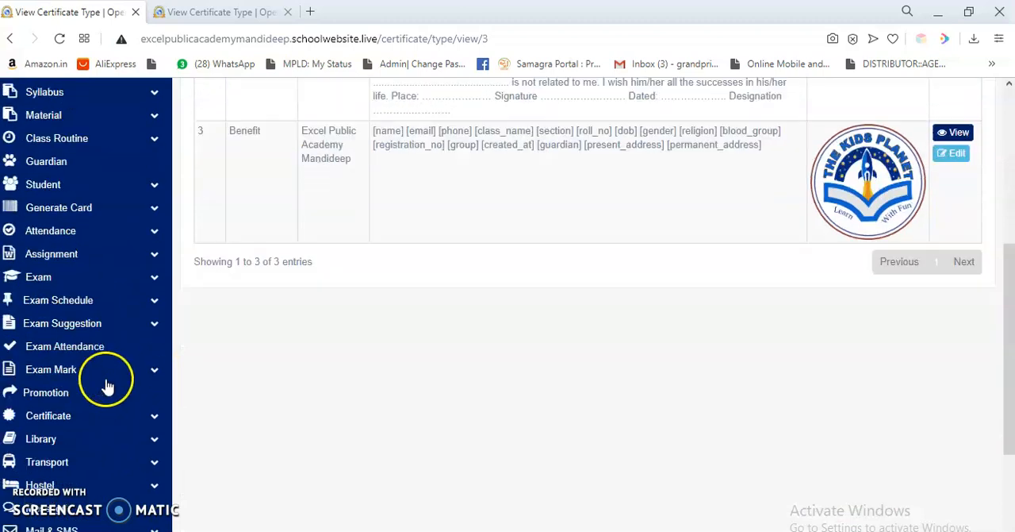
{"action": "scroll", "coordinate": [108, 385], "scroll_direction": "down", "scroll_amount": 1}
{"action": "left_click", "coordinate": [90, 384]}
{"action": "left_click", "coordinate": [86, 435]}
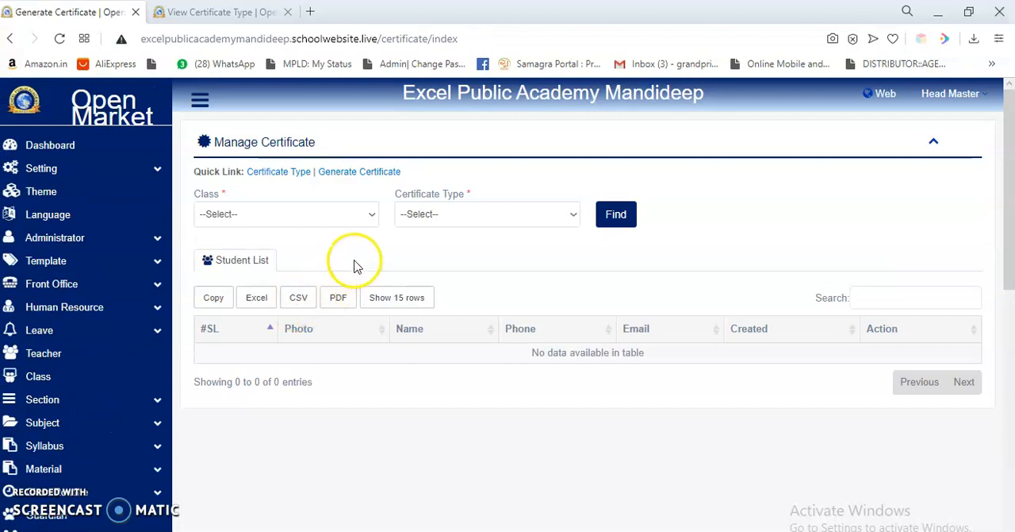
List the 12th dgd students for the Benefit certificate type and generate the second student's certificate, highlighting its filled-in details.
{"action": "left_click", "coordinate": [354, 214]}
{"action": "left_click", "coordinate": [241, 400]}
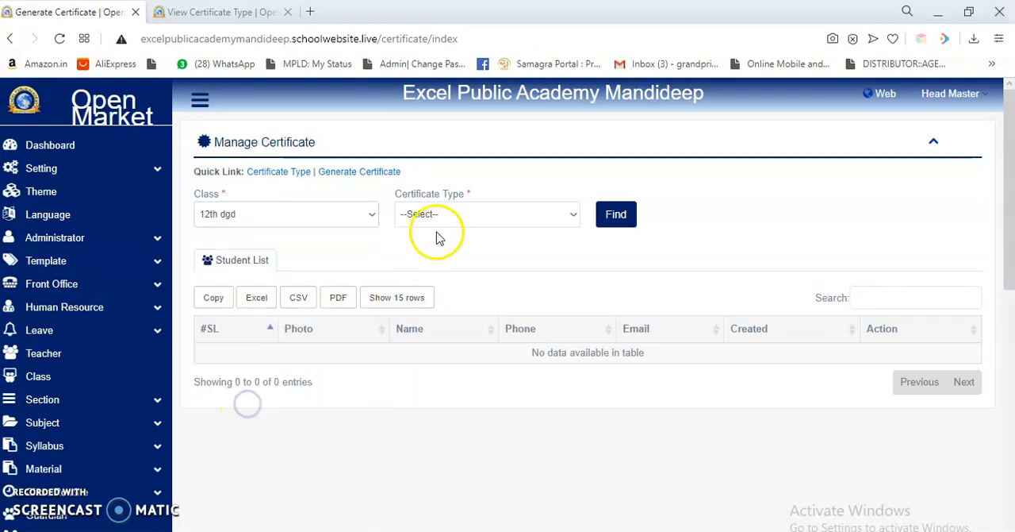
{"action": "left_click", "coordinate": [449, 215]}
{"action": "left_click", "coordinate": [443, 268]}
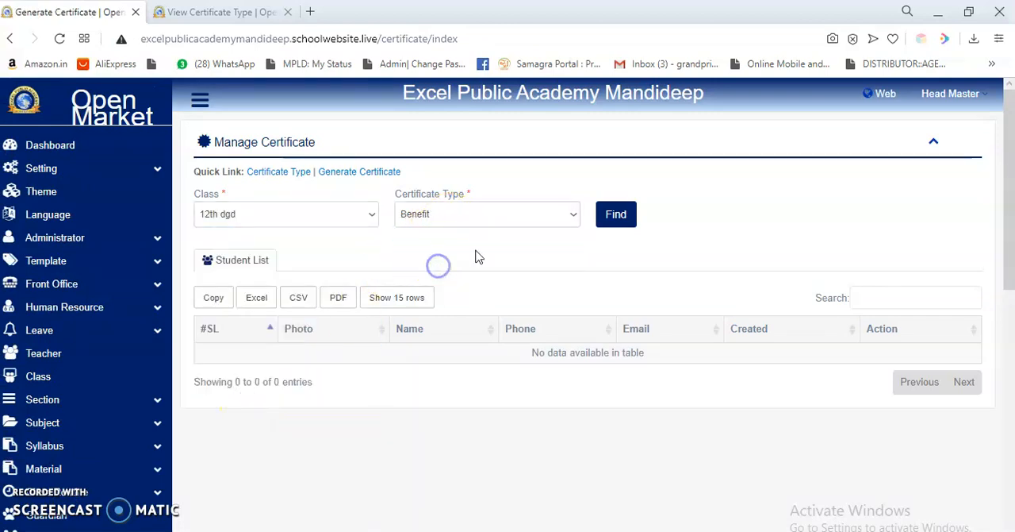
{"action": "left_click", "coordinate": [625, 218]}
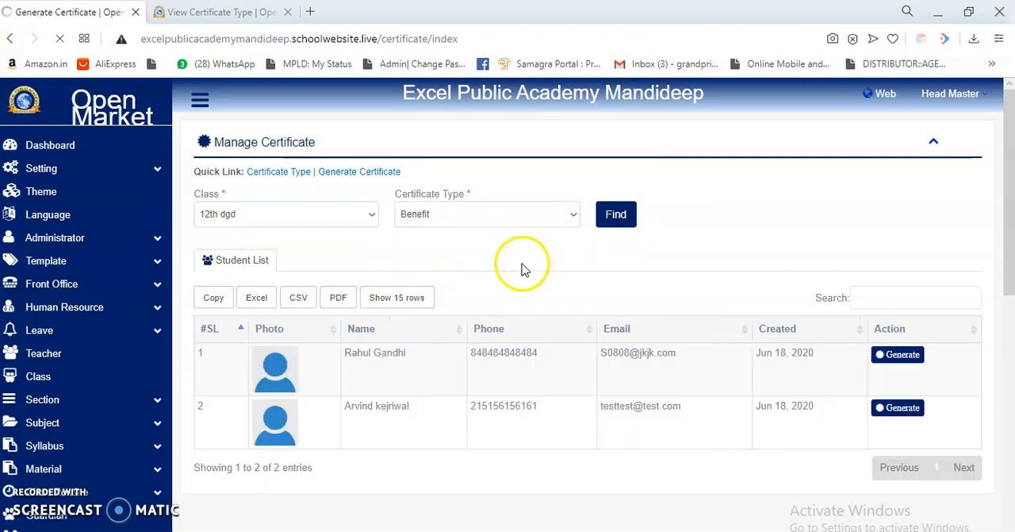
{"action": "left_click", "coordinate": [899, 408]}
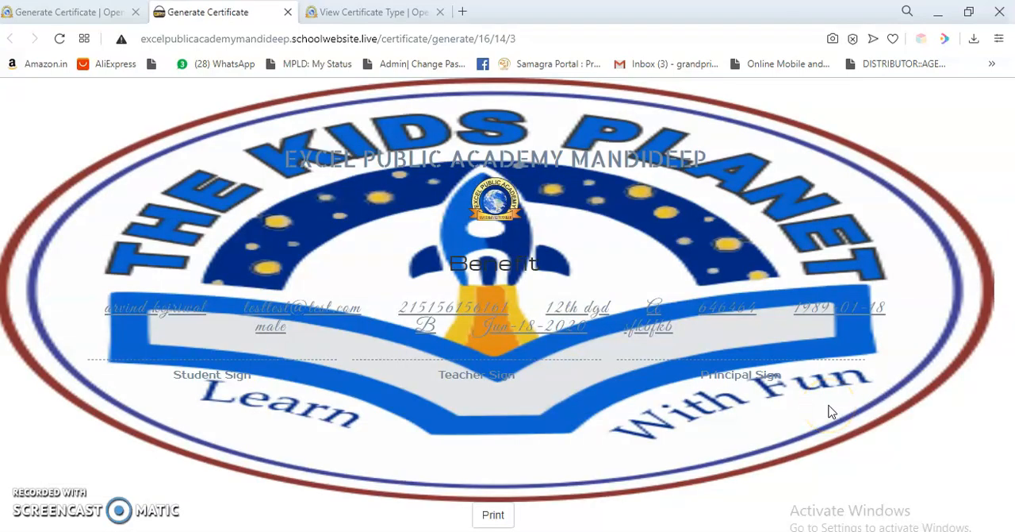
{"action": "left_click_drag", "start_coordinate": [90, 310], "coordinate": [676, 330]}
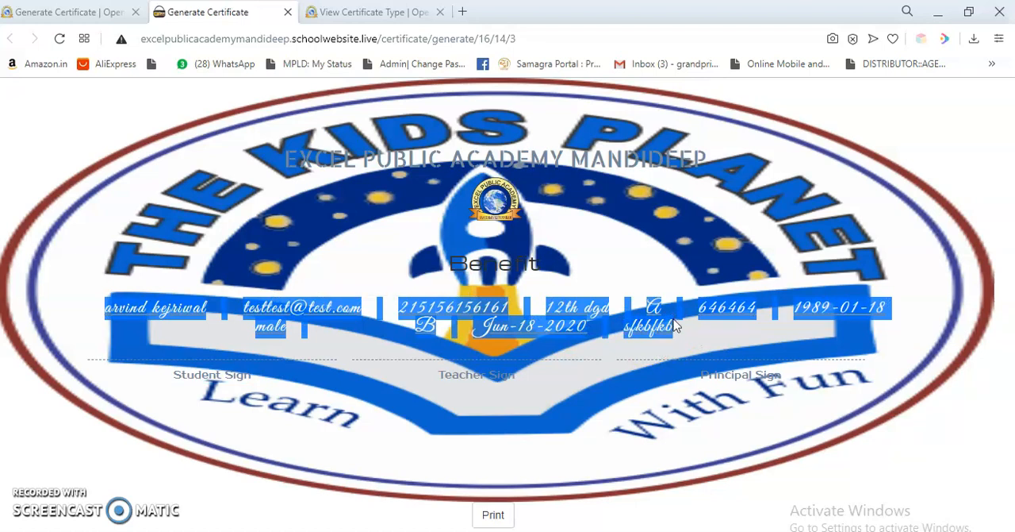
Preview the generated certificate's printout in Landscape layout and close the print dialog without printing.
{"action": "left_click", "coordinate": [492, 514]}
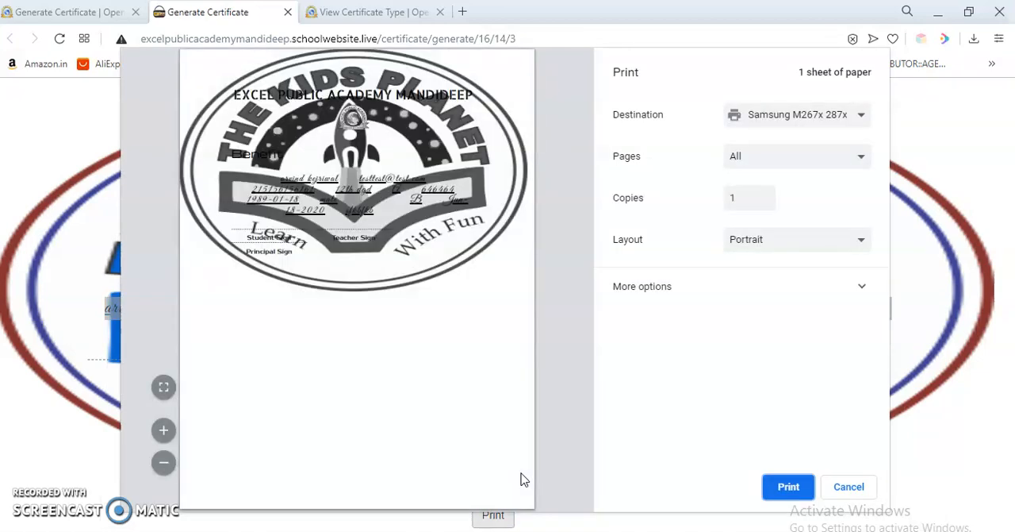
{"action": "left_click", "coordinate": [767, 239]}
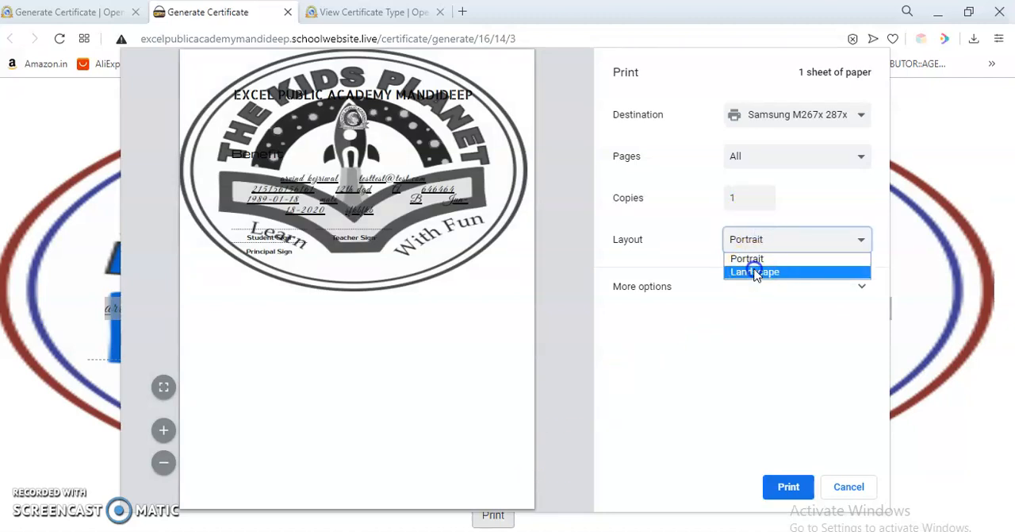
{"action": "left_click", "coordinate": [755, 271]}
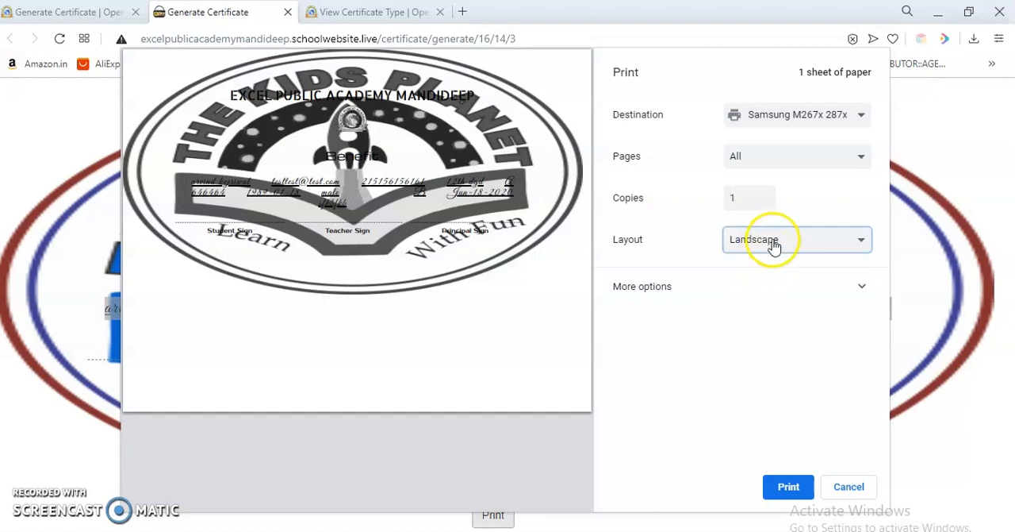
{"action": "left_click", "coordinate": [846, 487]}
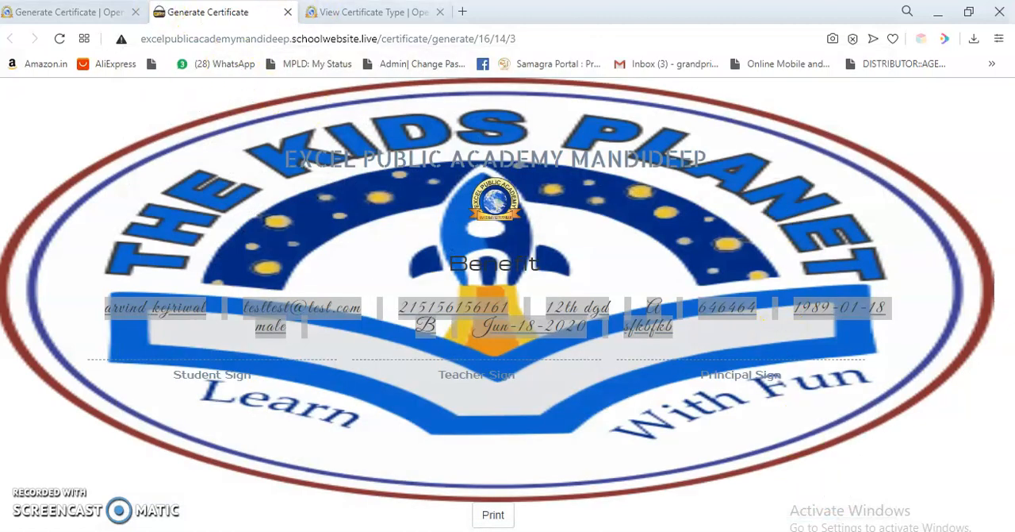
Close the browser tabs with the generated certificate and the certificate type view, keeping the Manage Certificate page open.
{"action": "left_click", "coordinate": [102, 7]}
{"action": "left_click", "coordinate": [222, 11]}
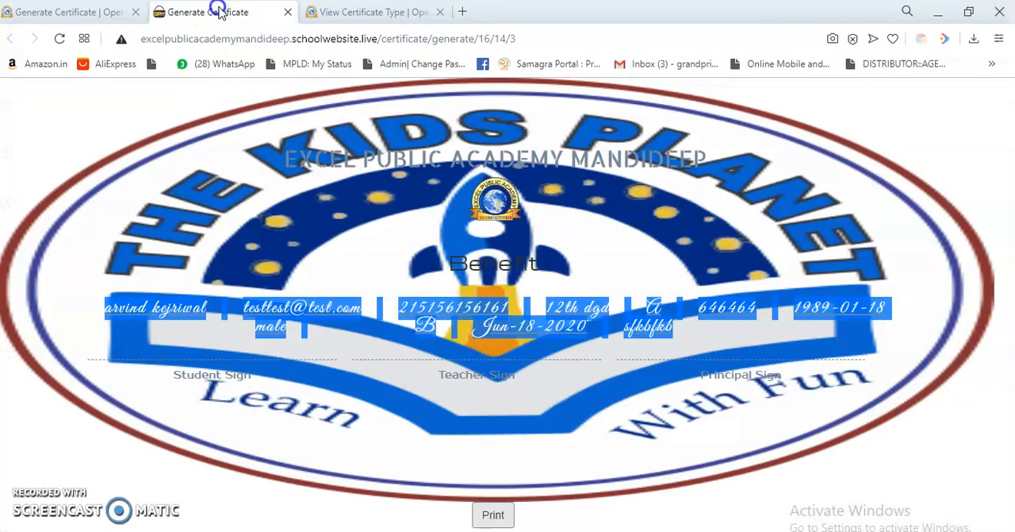
{"action": "left_click", "coordinate": [287, 14]}
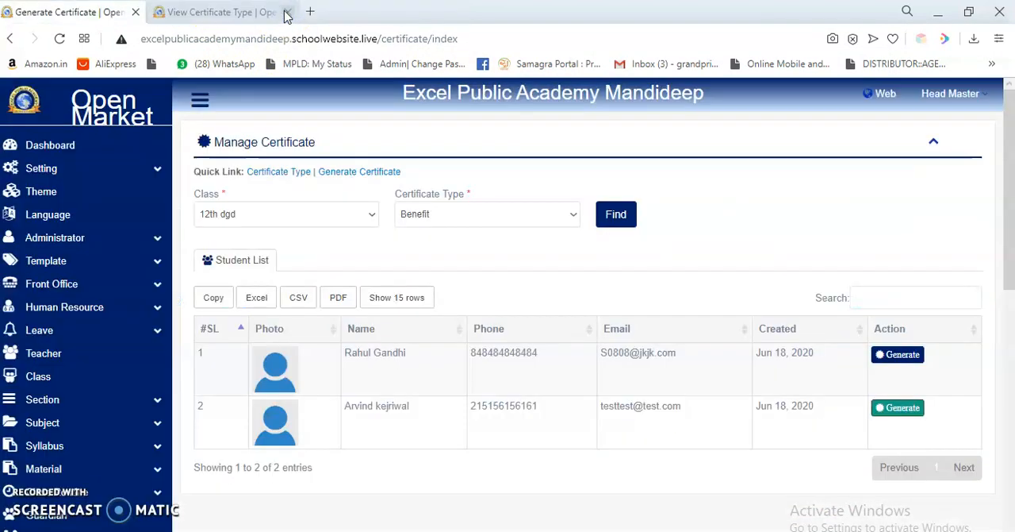
{"action": "left_click", "coordinate": [250, 10]}
{"action": "left_click", "coordinate": [285, 12]}
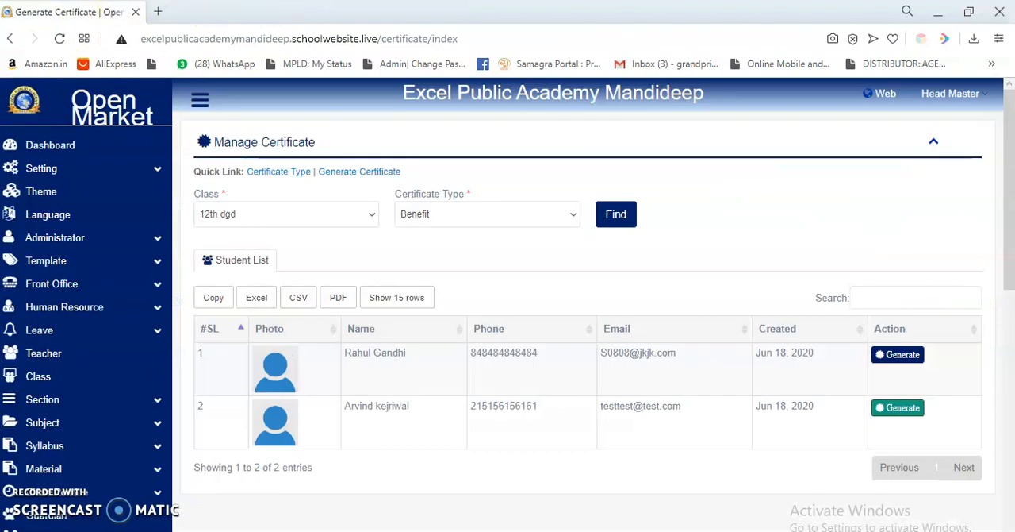
{"action": "scroll", "coordinate": [397, 285], "scroll_direction": "down", "scroll_amount": 1}
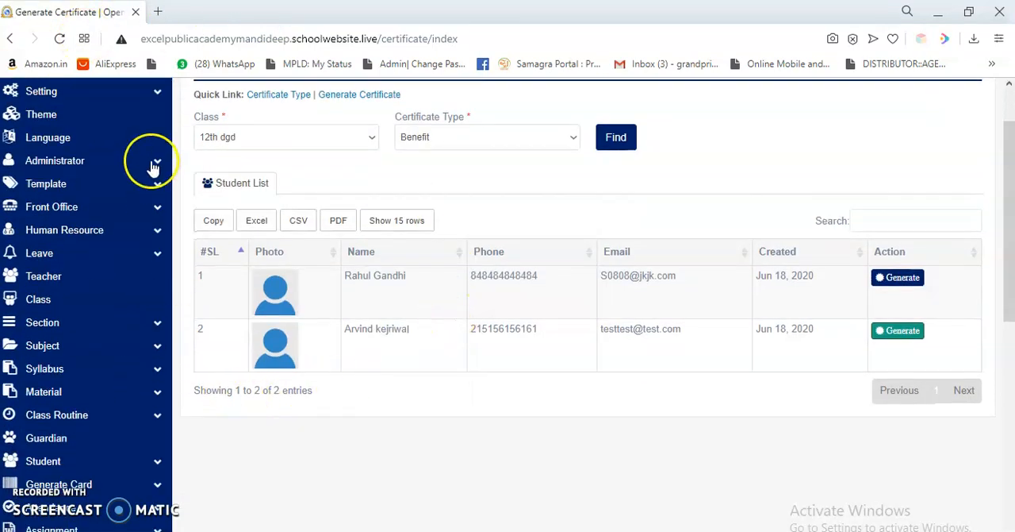